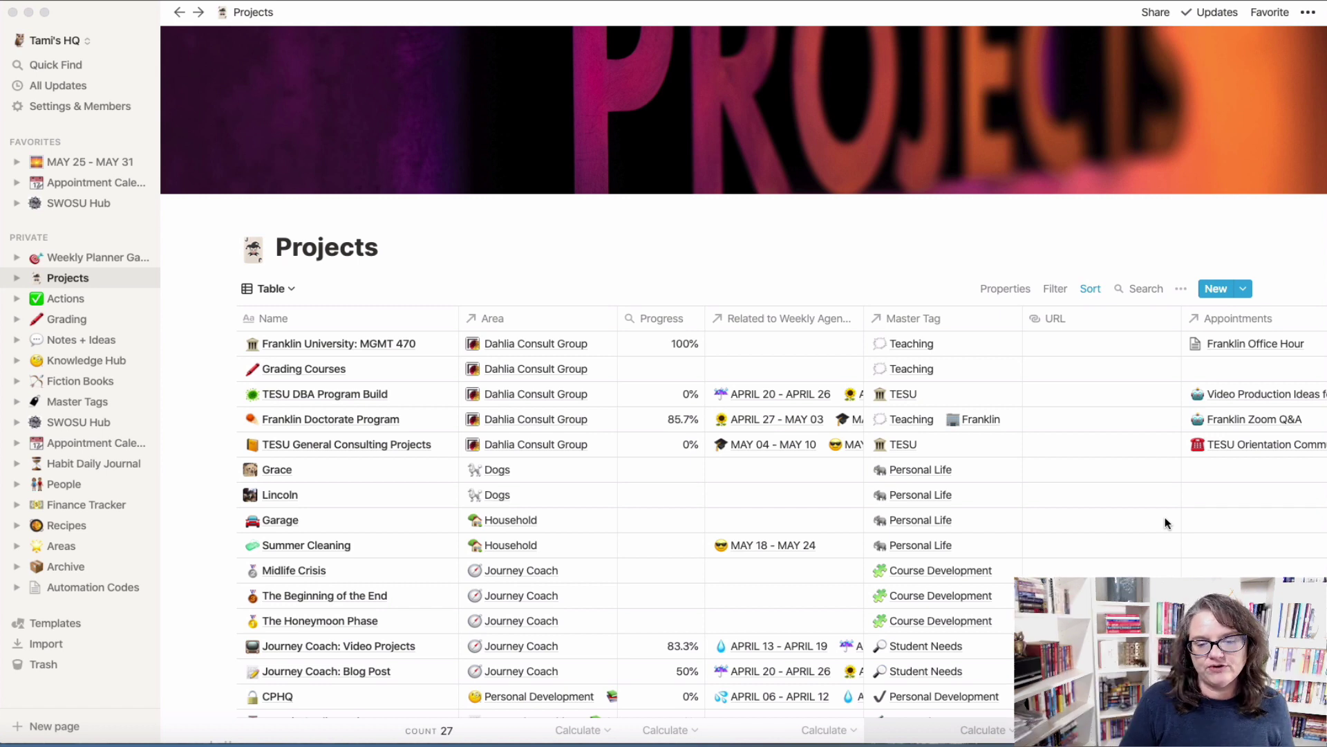
Show the Projects database's templates: Research Project, Video Project Template, General TESU Project, Deep House Clean
click(1239, 291)
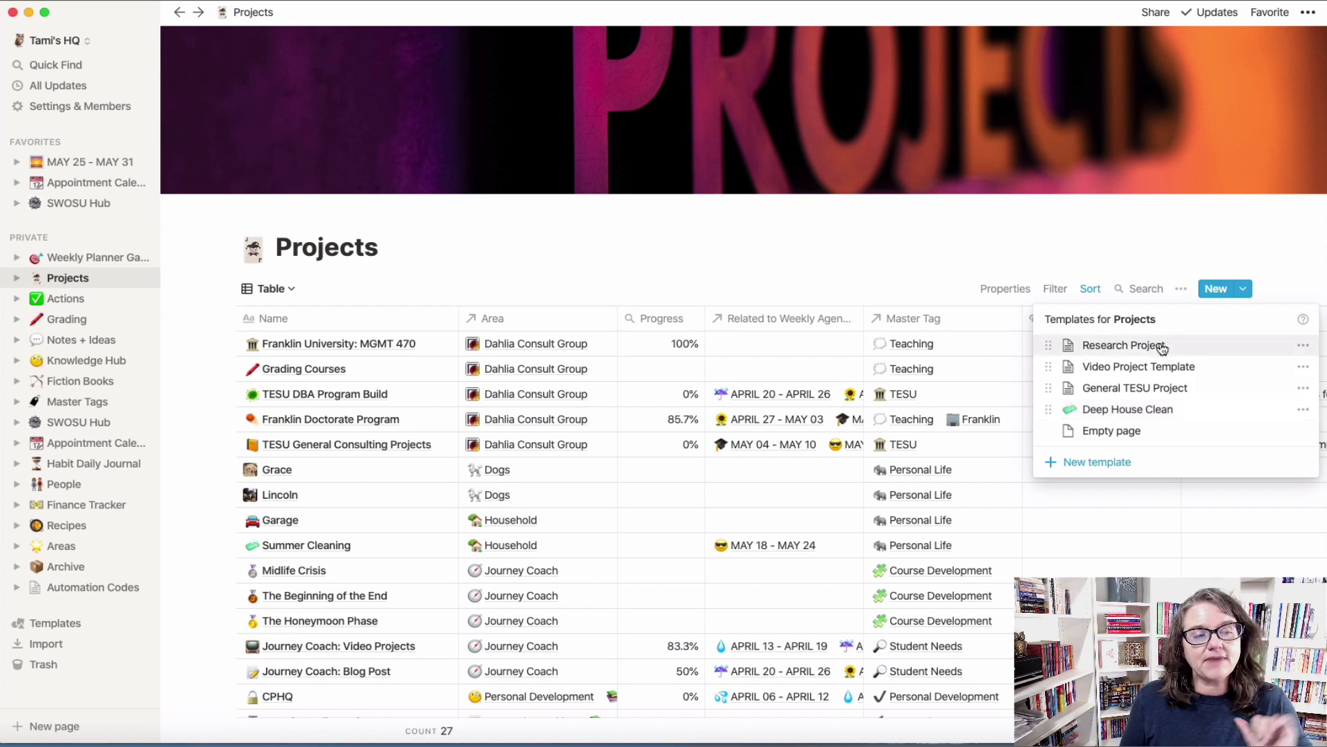
Open the Research Project template as a full page, scroll through it, and click into the empty callout
click(1301, 346)
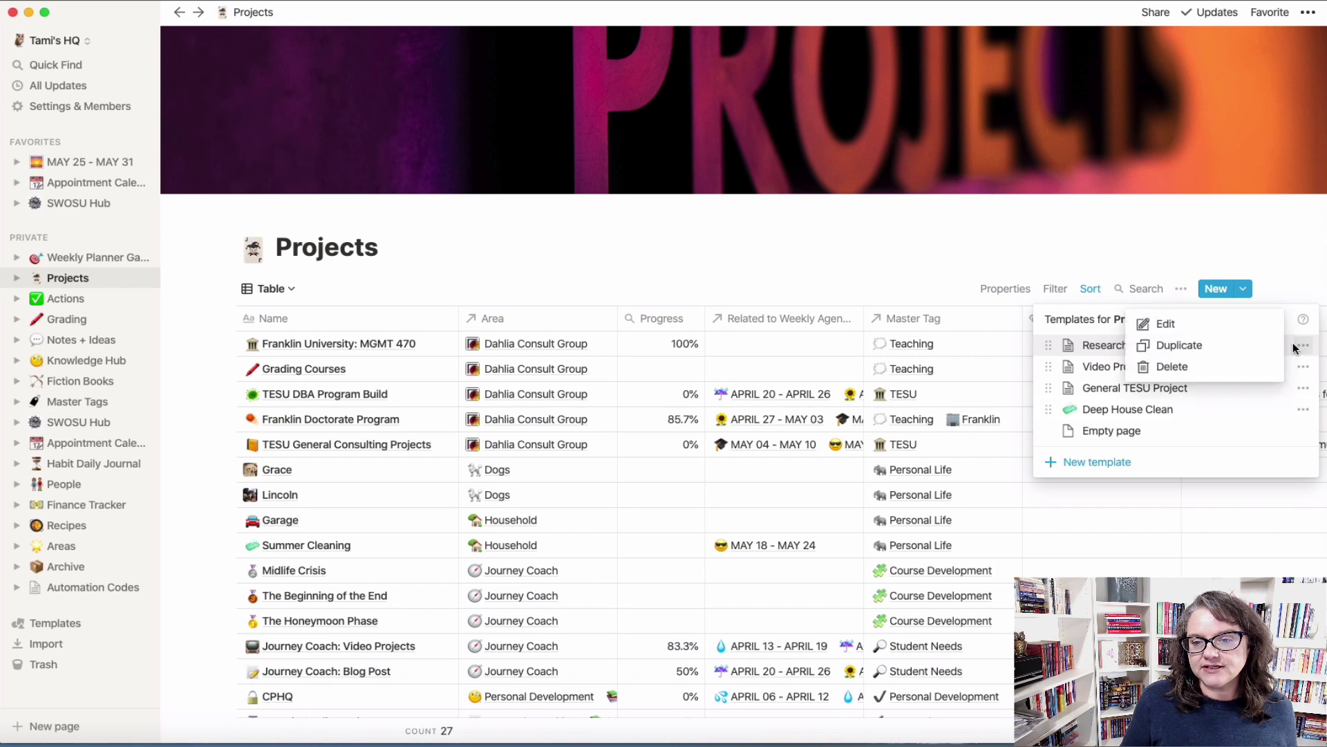
click(1168, 324)
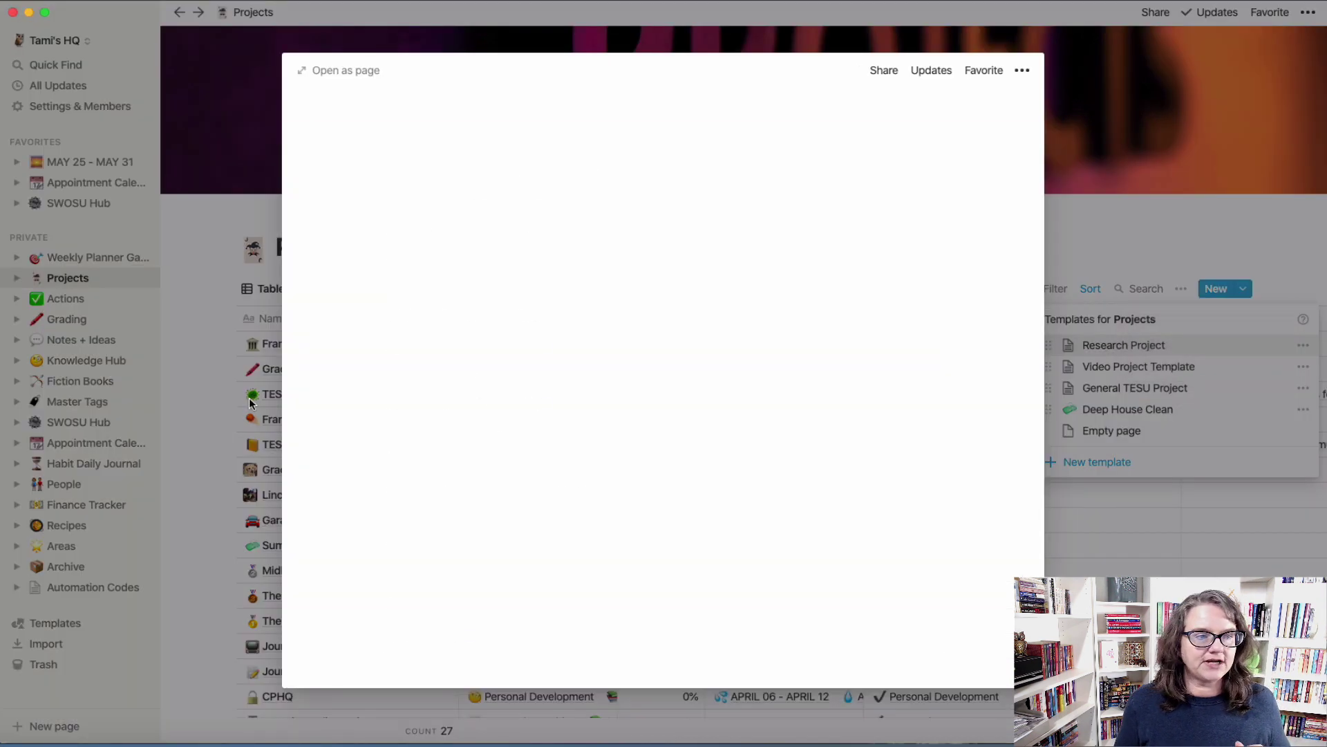
click(315, 72)
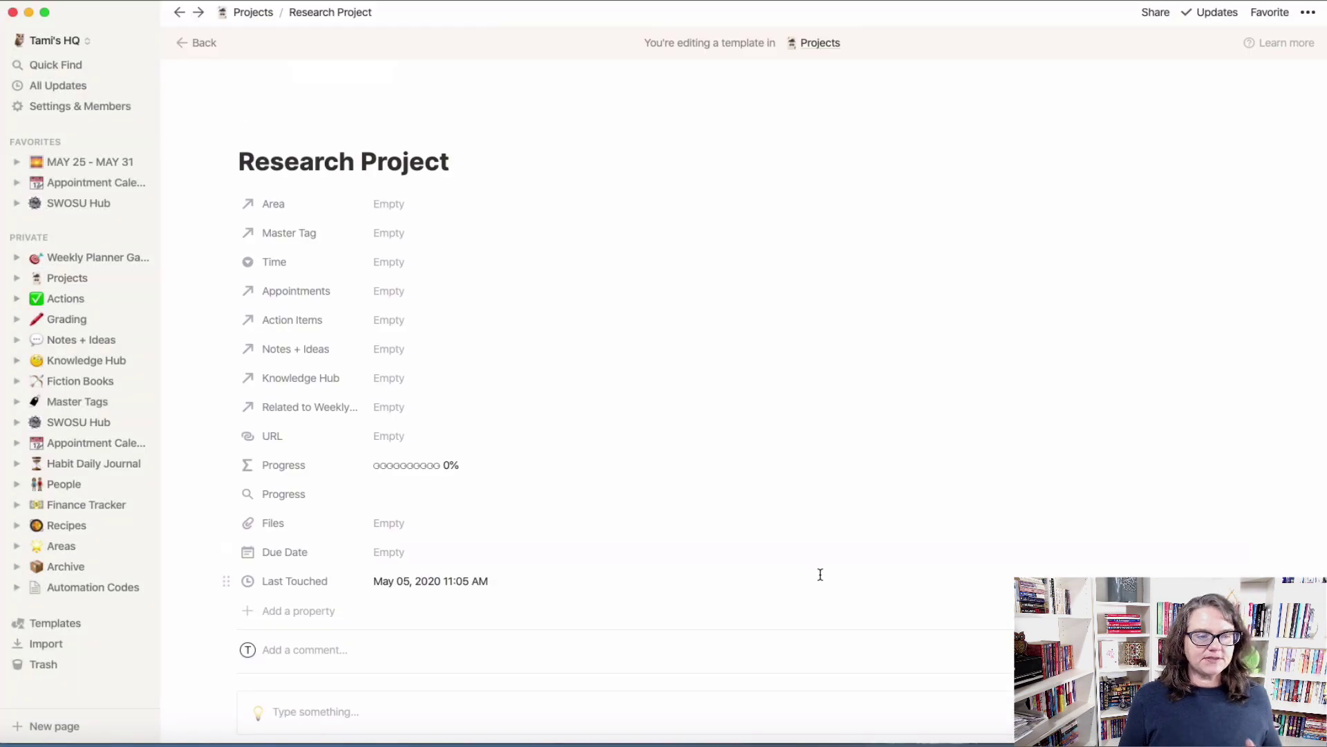
scroll(804, 580, down, 5)
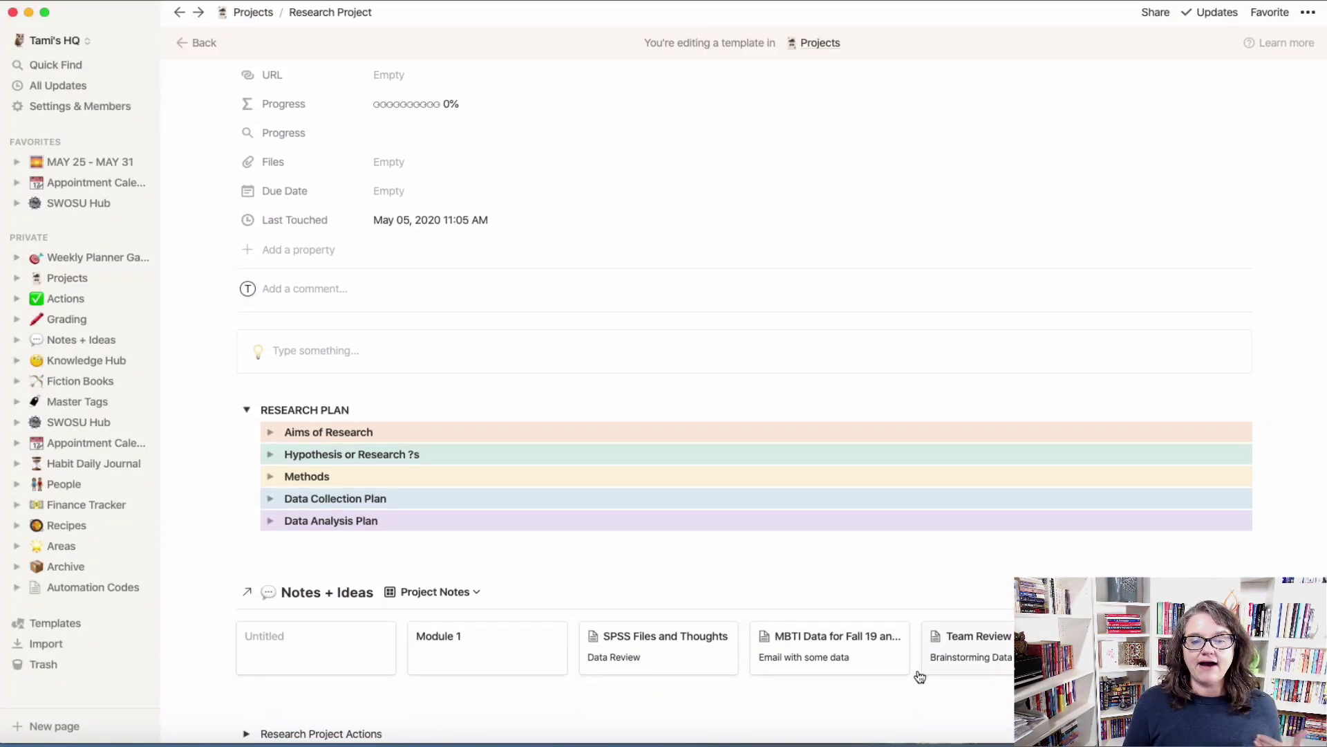
scroll(868, 699, down, 4)
scroll(868, 701, up, 3)
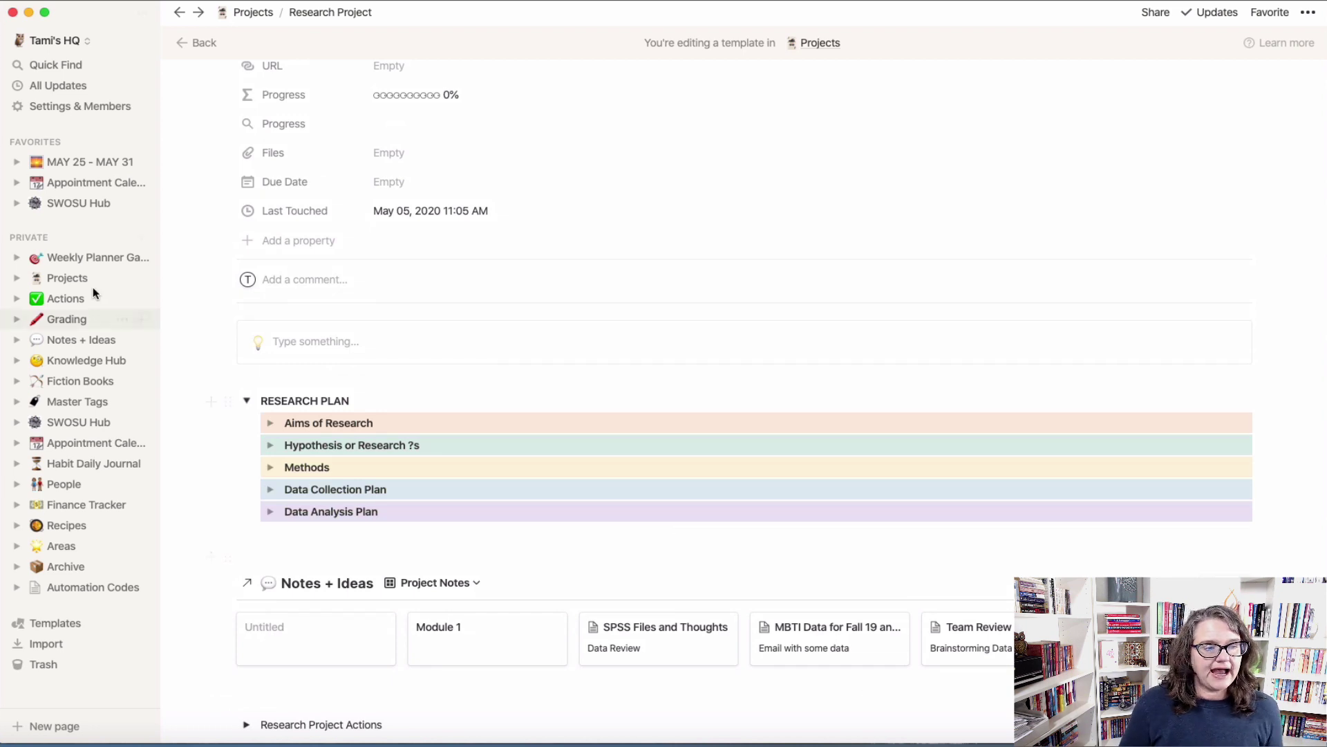
scroll(287, 342, down, 1)
click(324, 332)
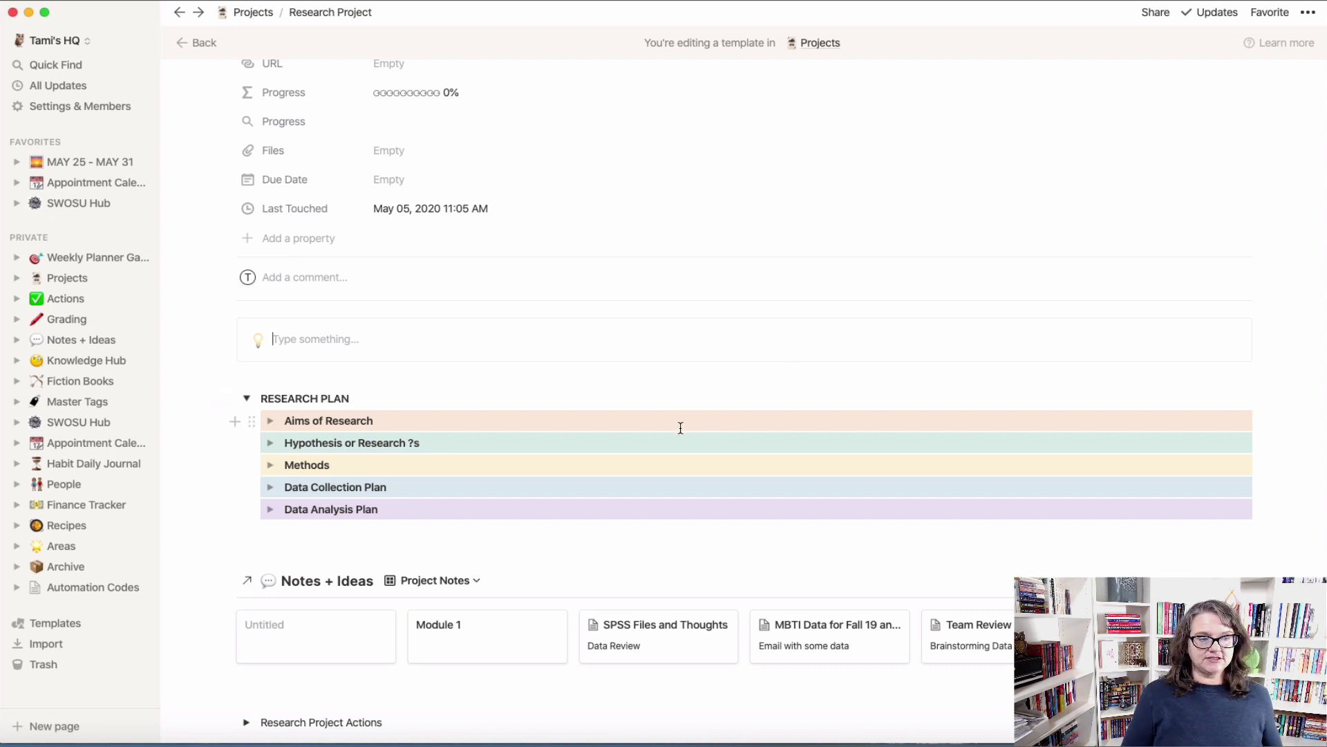
click(246, 399)
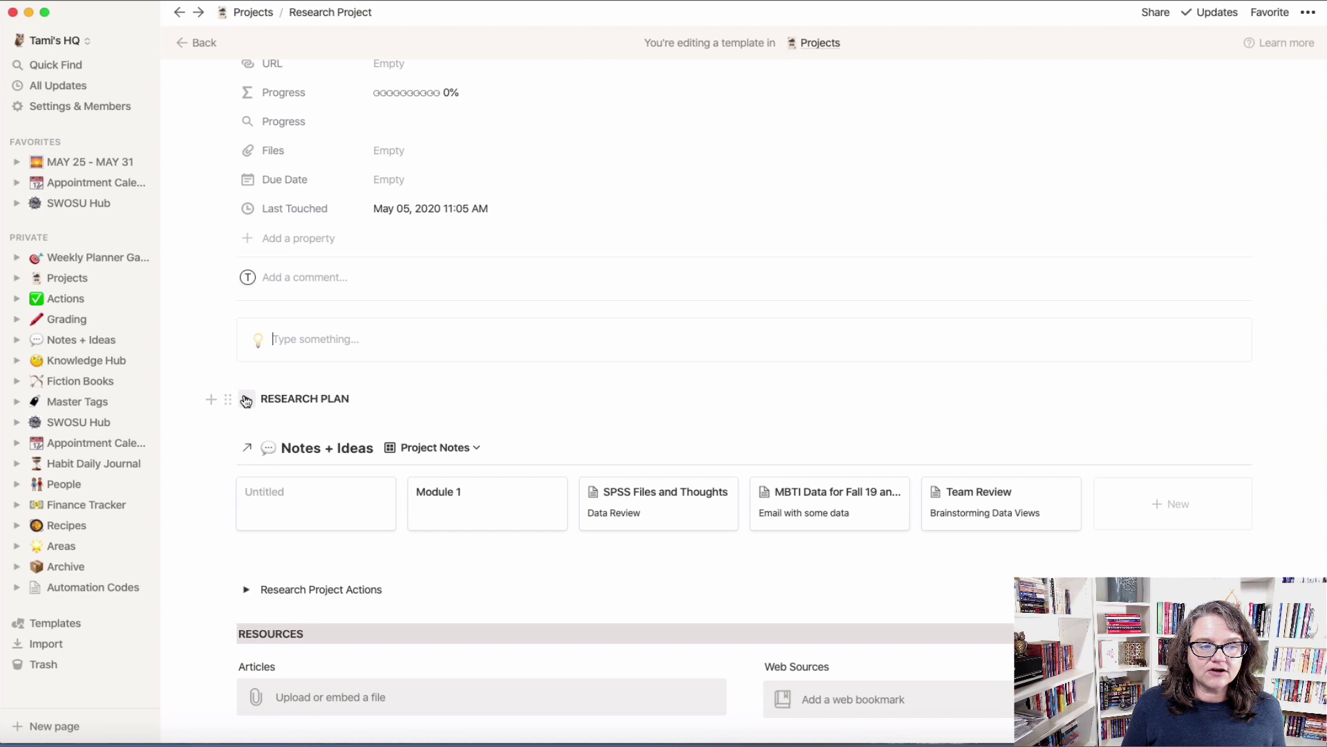
click(247, 399)
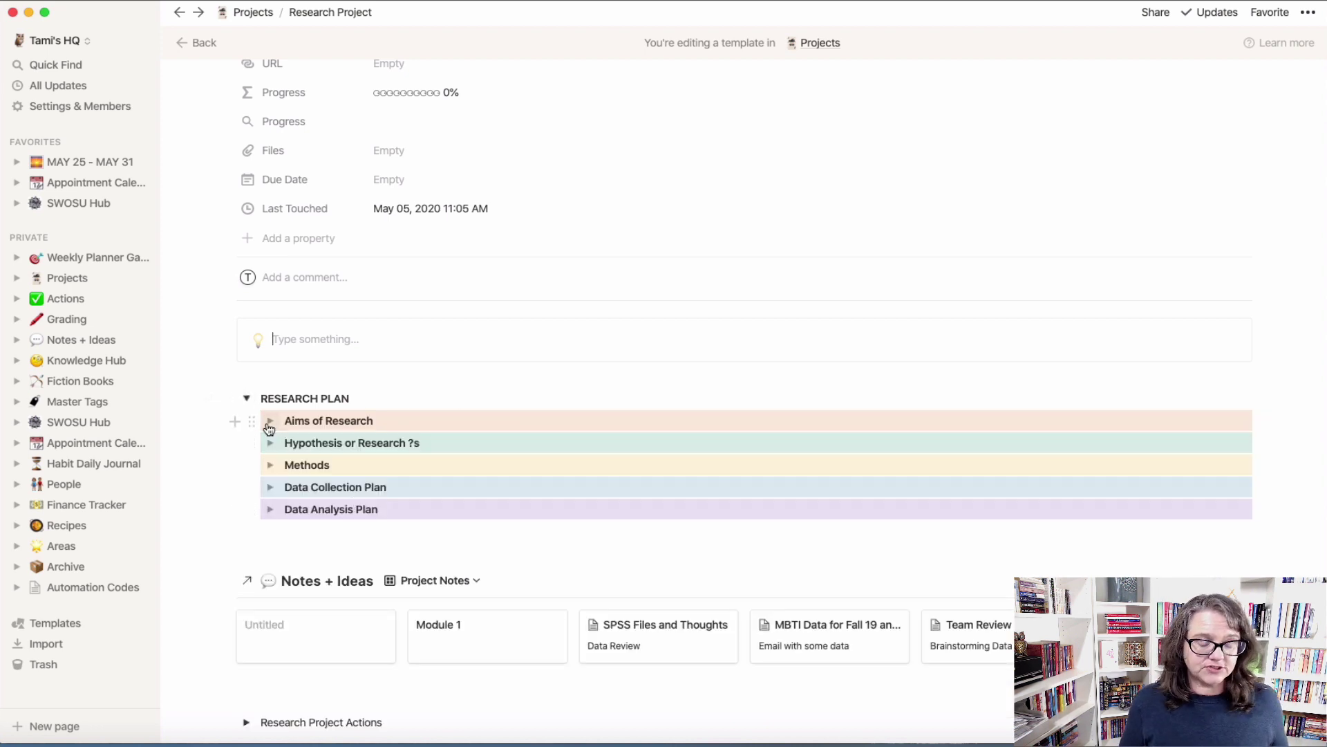
click(271, 421)
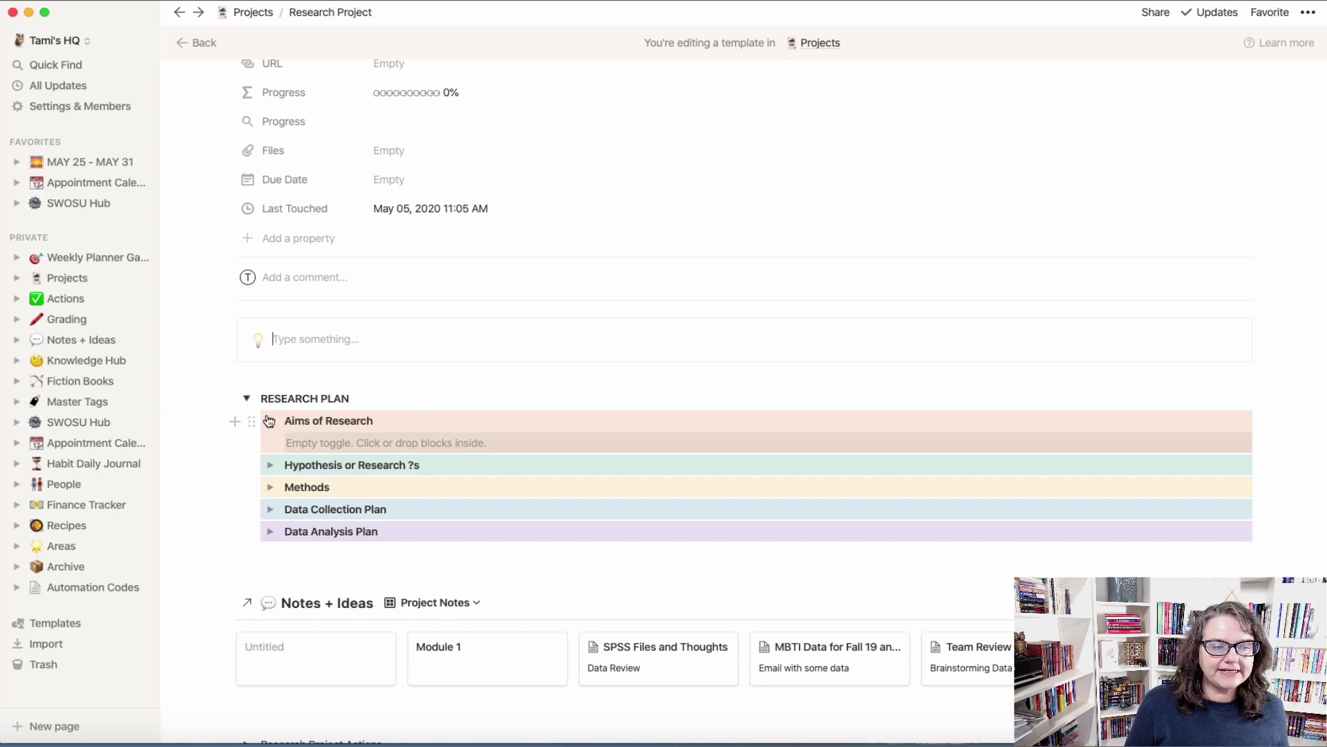
click(270, 420)
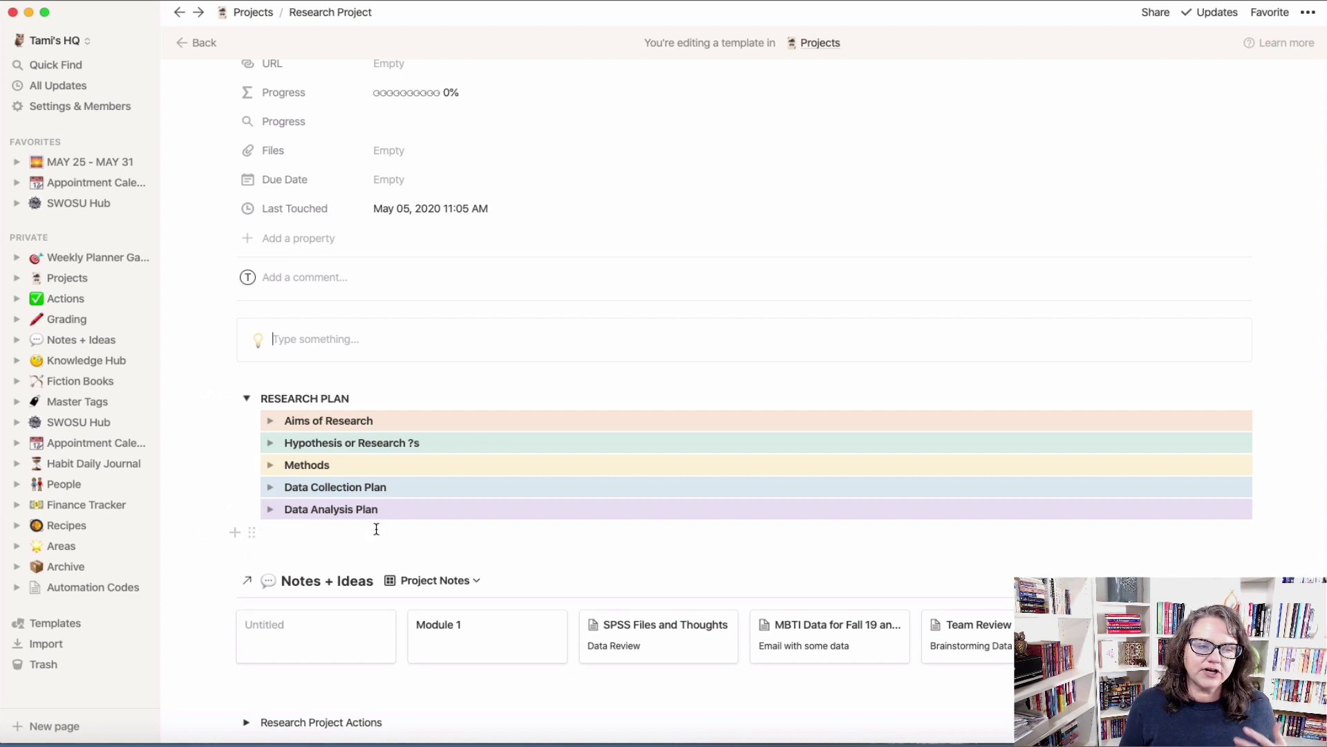
scroll(376, 530, down, 5)
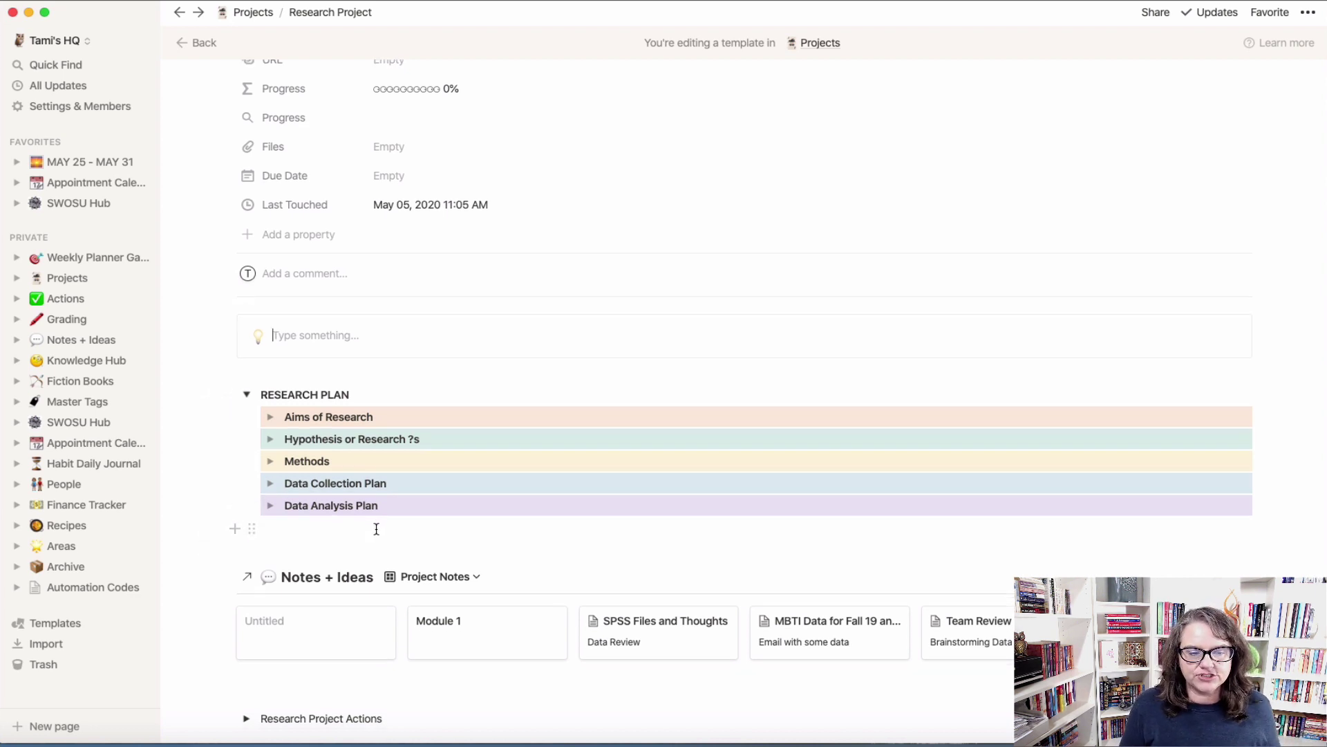
scroll(376, 531, down, 1)
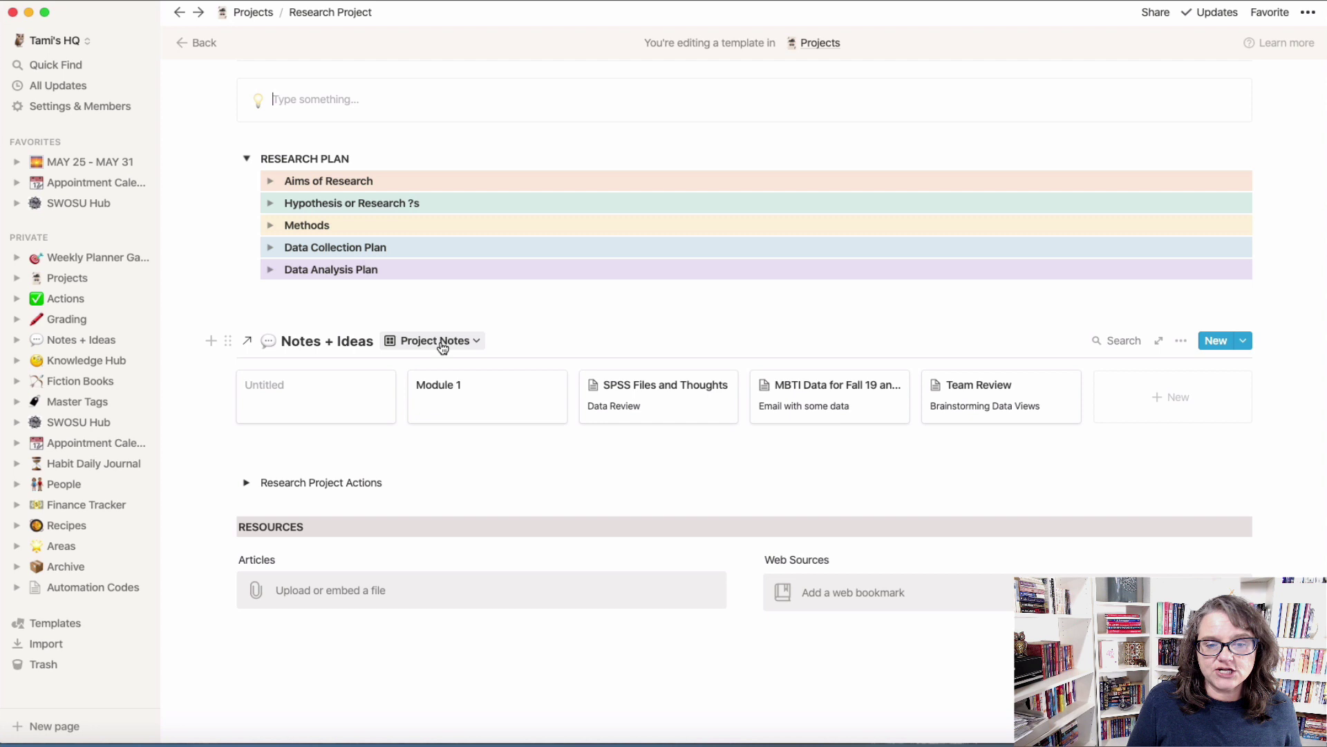
Add a filter on the Related to Projects property to the Project Notes gallery
click(1177, 341)
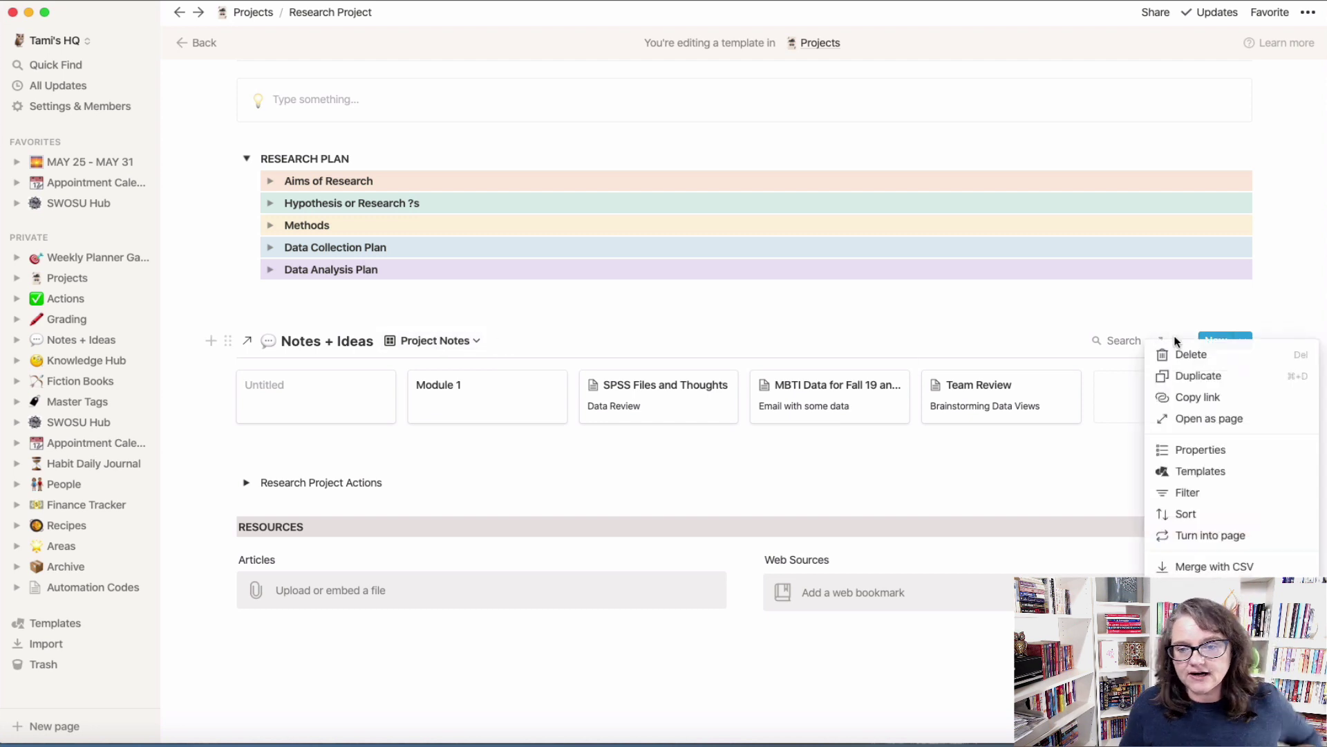
click(1187, 492)
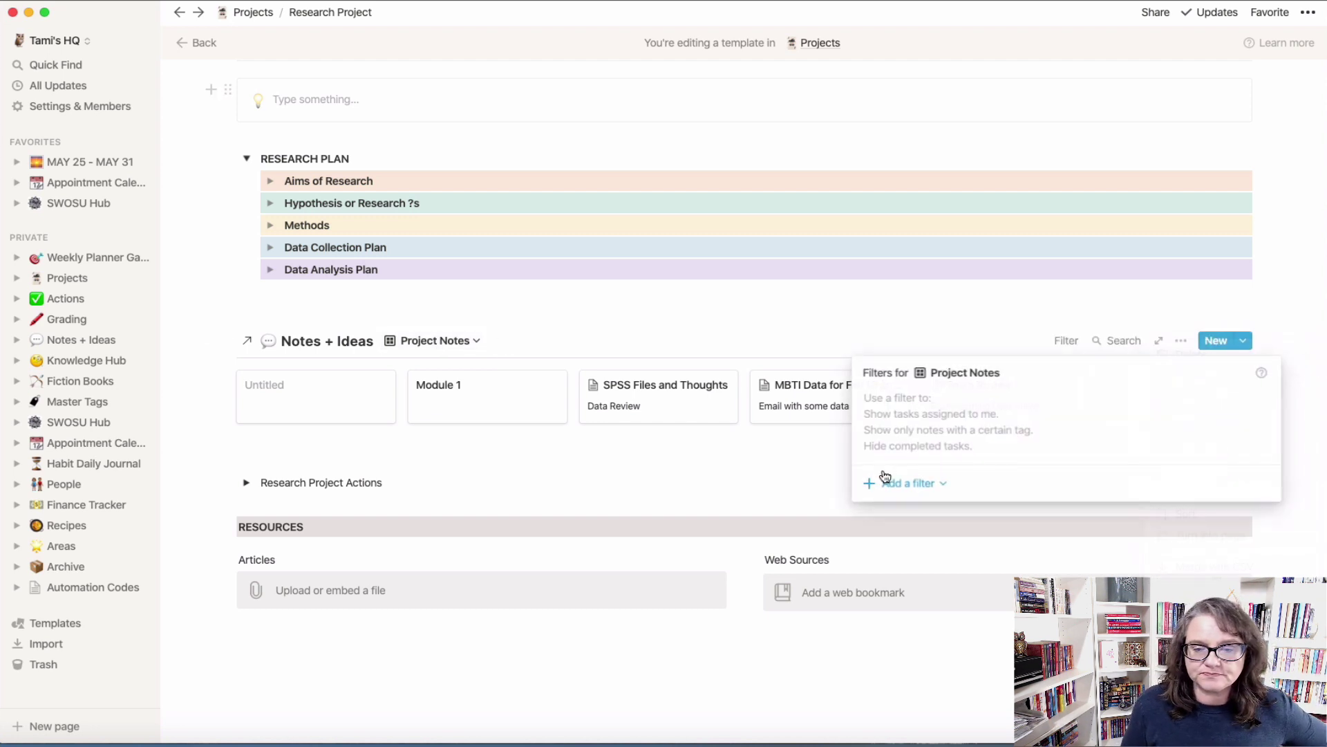
click(919, 488)
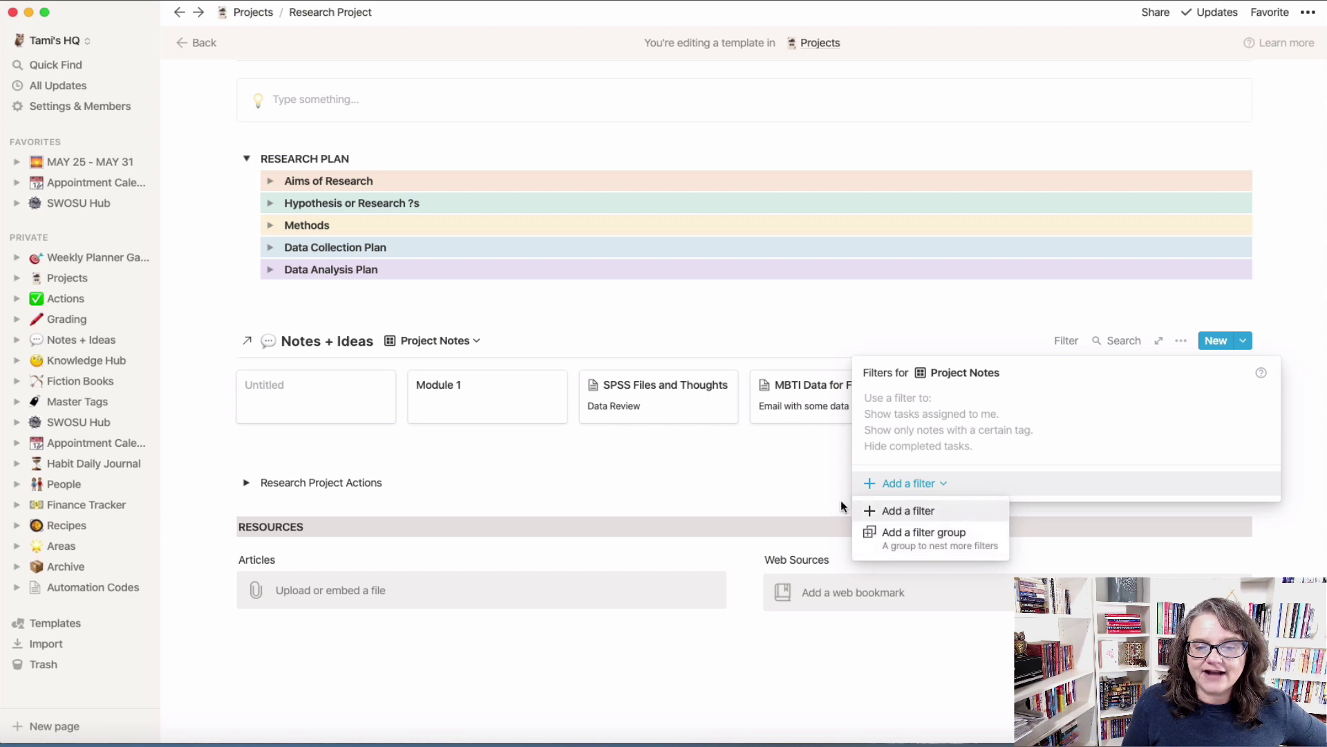
click(912, 511)
click(996, 402)
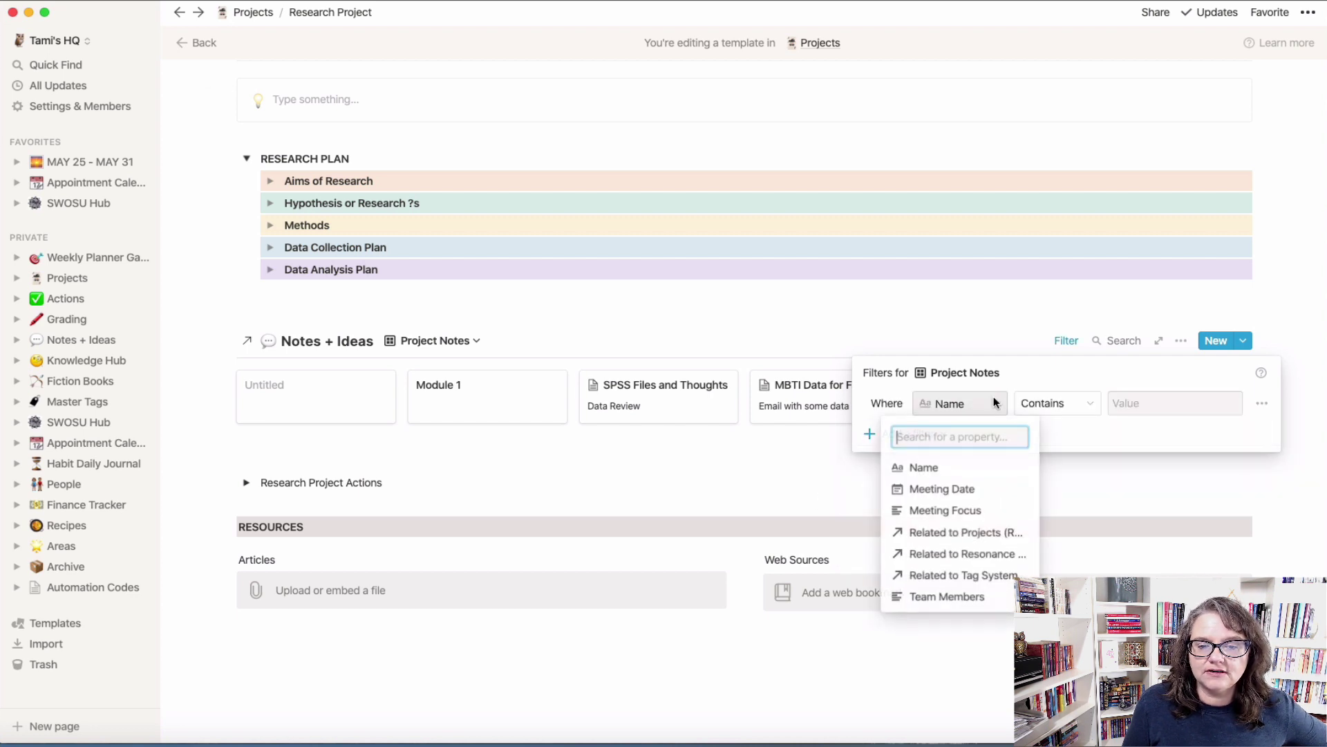
click(1014, 533)
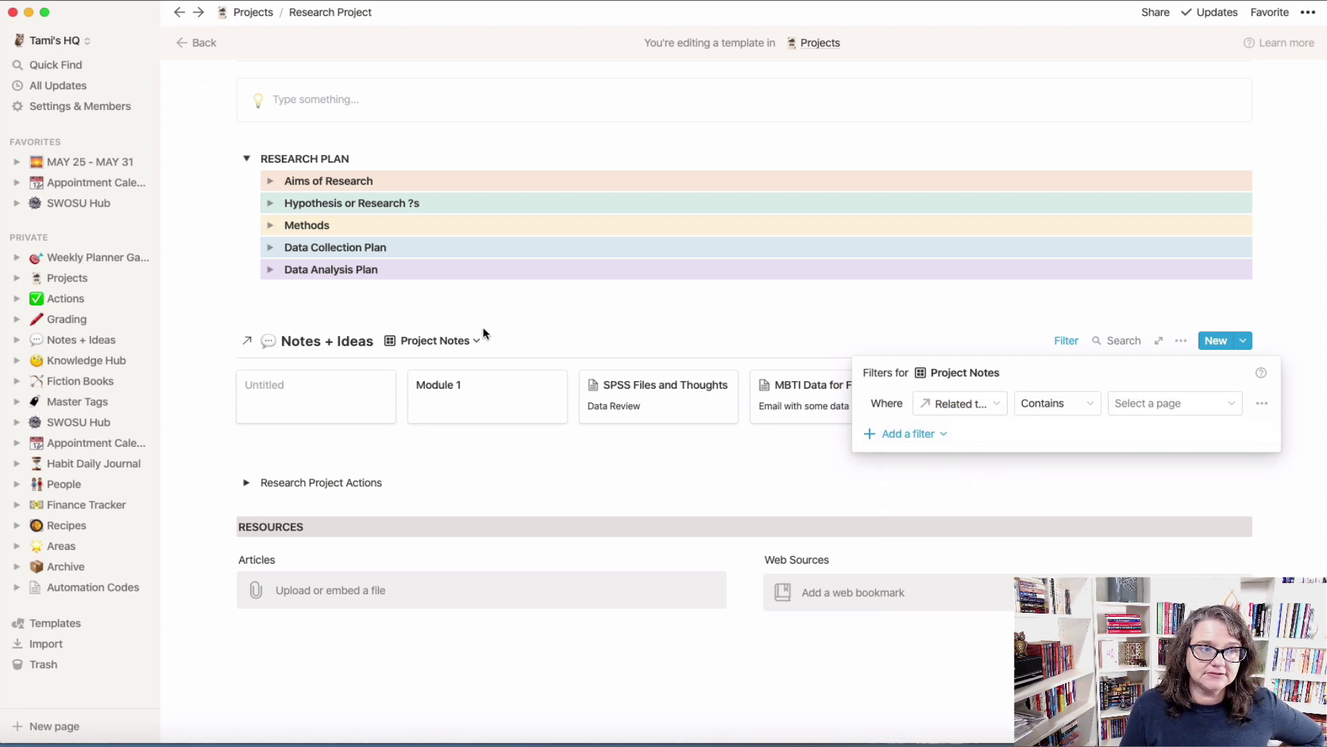
click(985, 490)
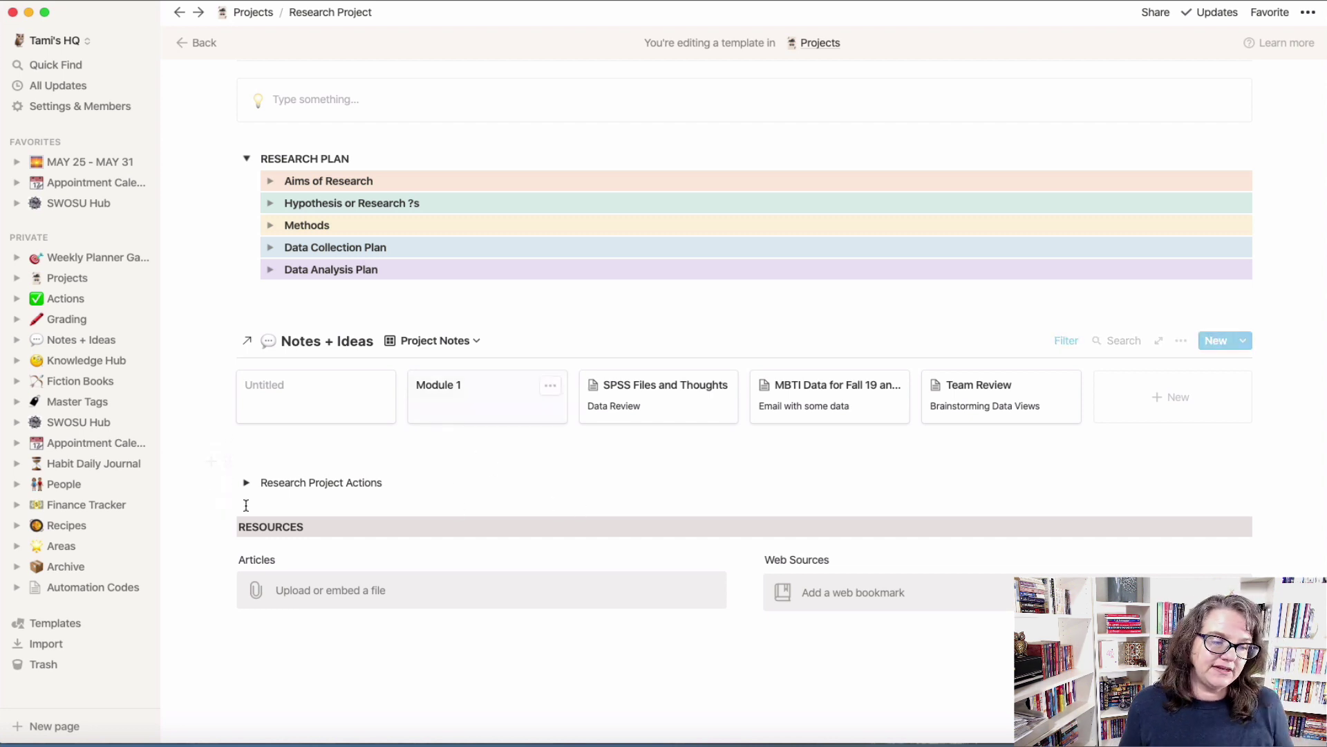
Expand Research Project Actions and check the Actions board's filters without adding one
click(246, 483)
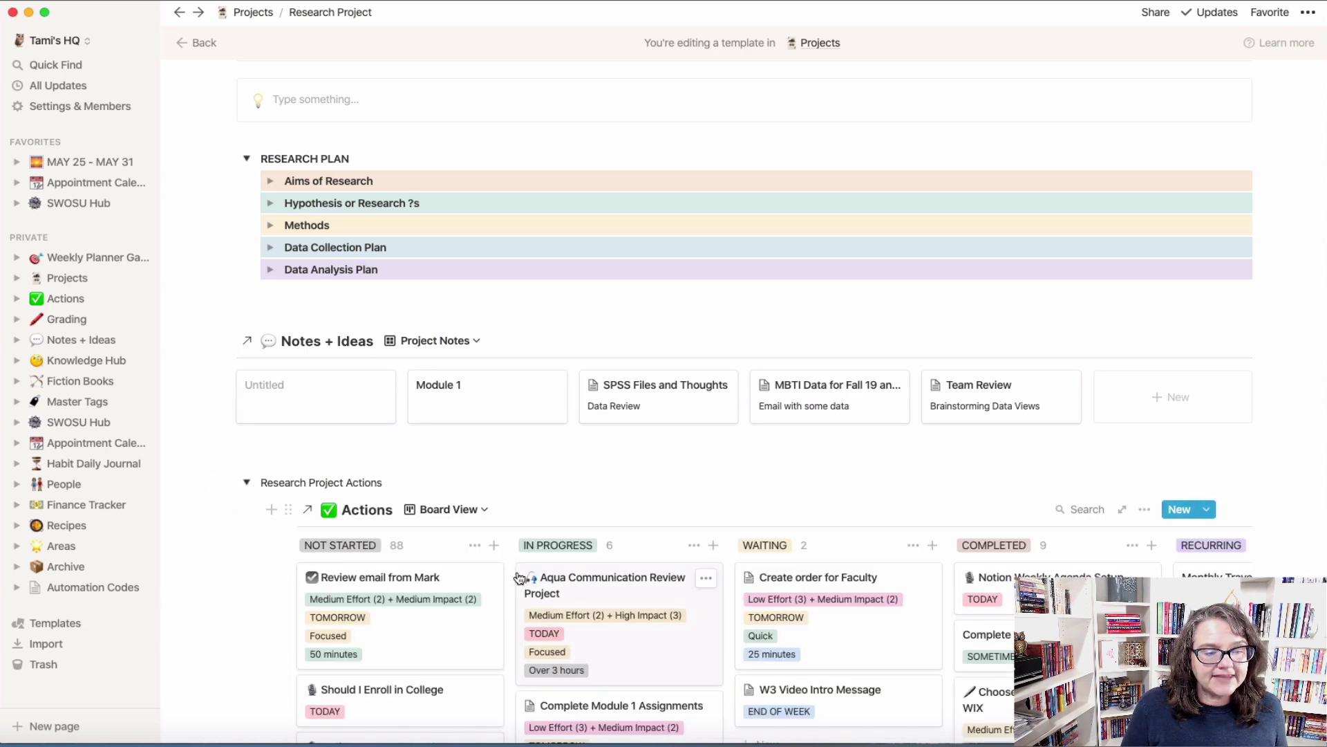
scroll(493, 547, down, 5)
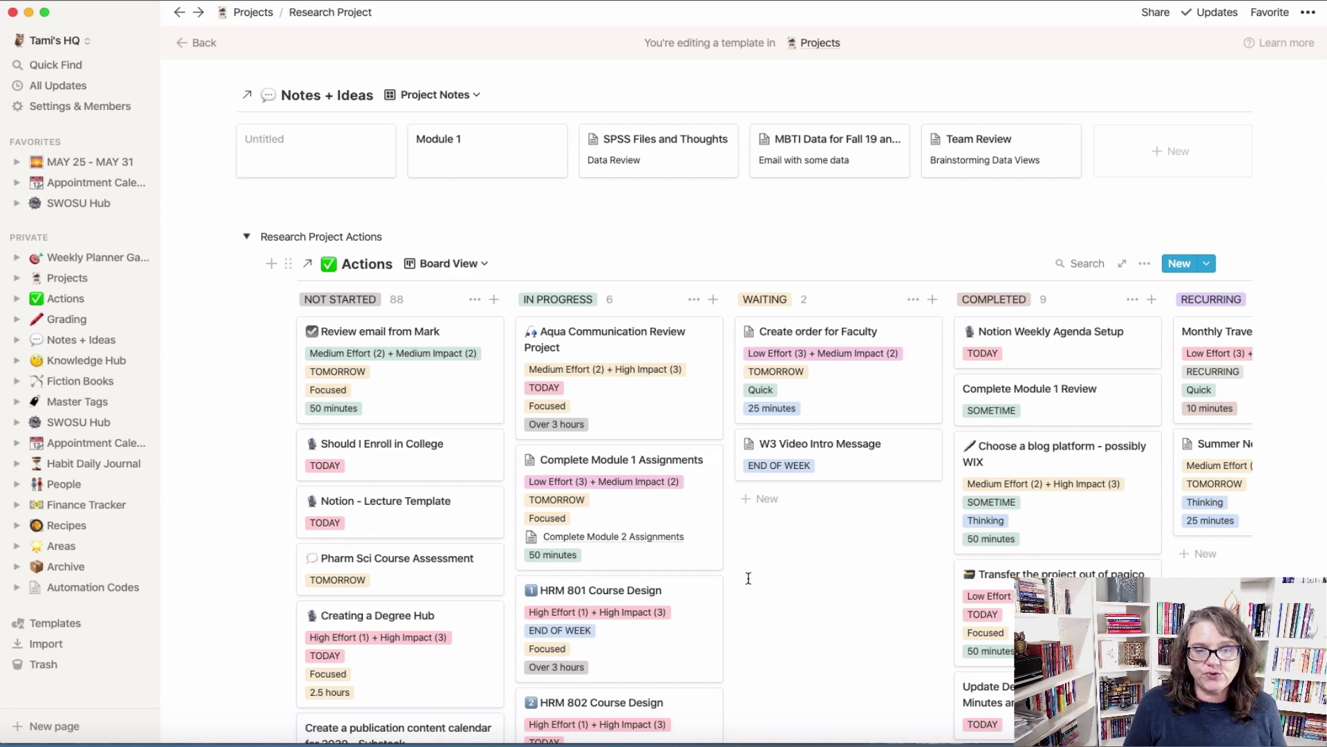
click(1144, 265)
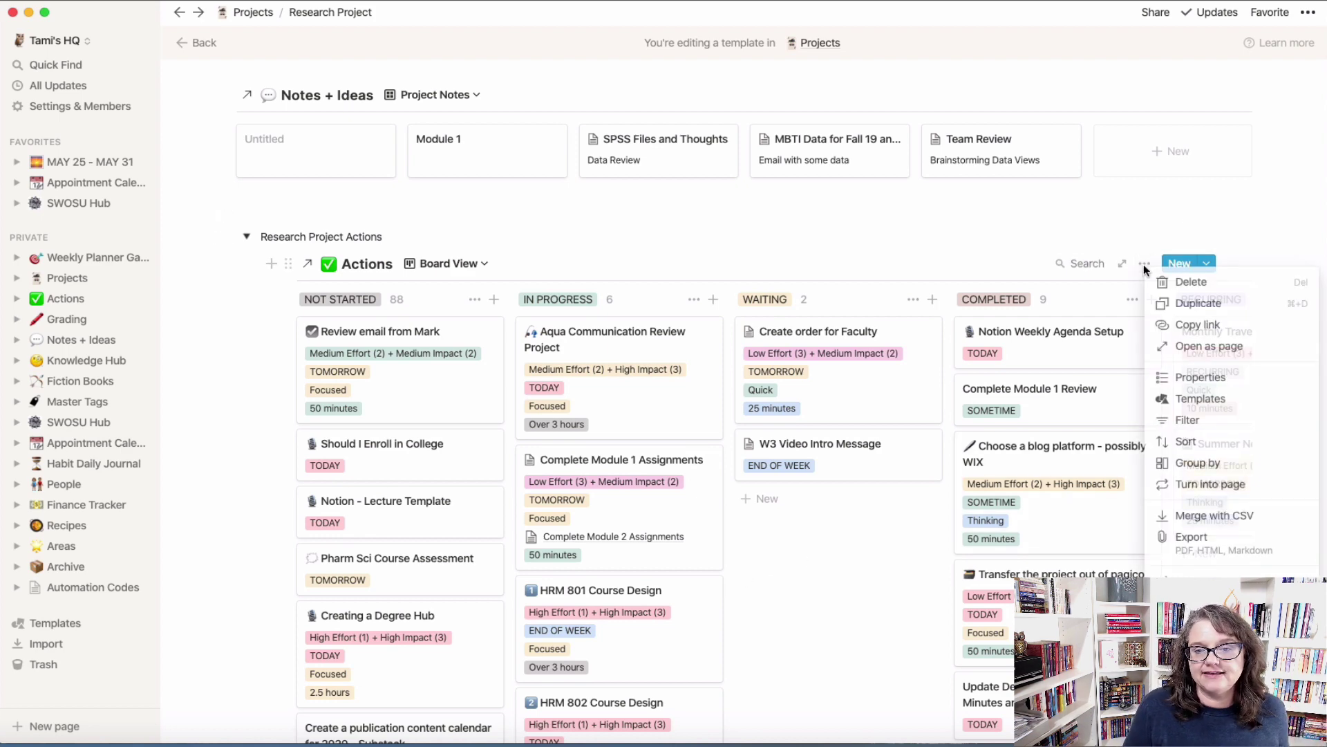
click(1200, 423)
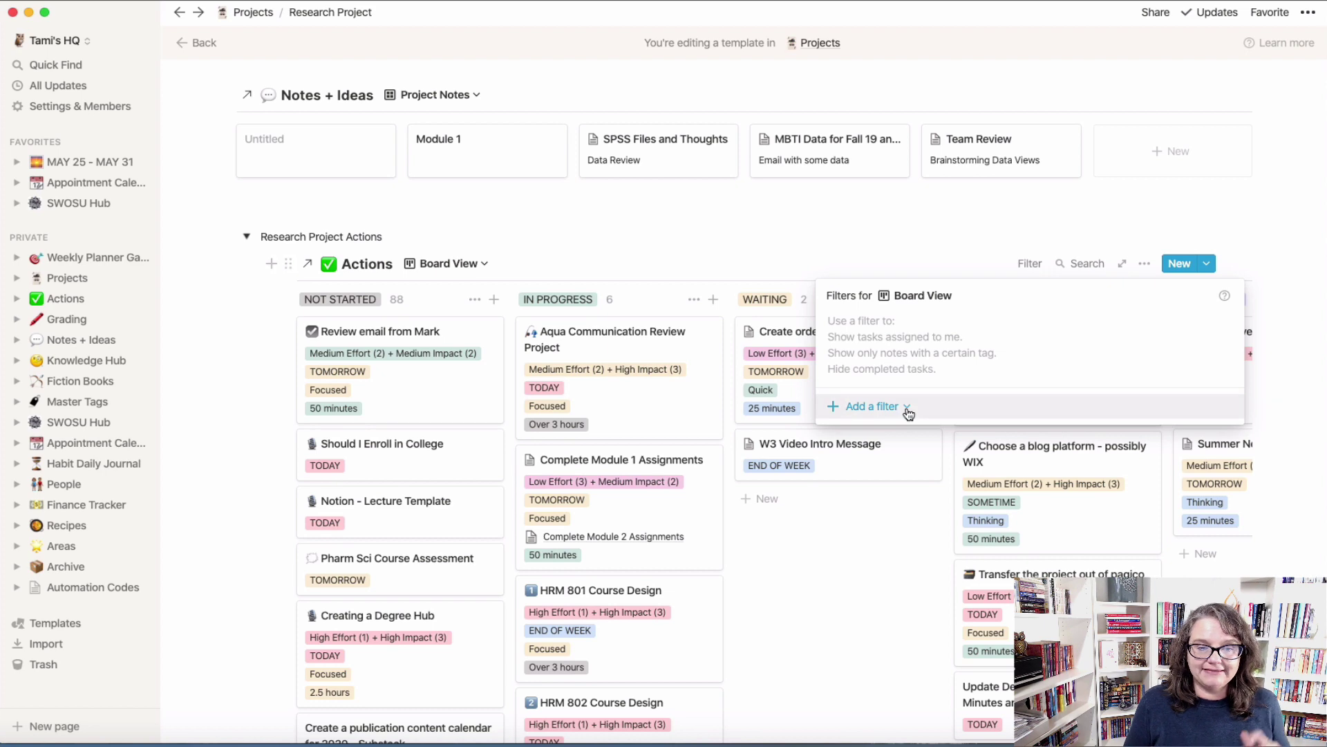
key(Escape)
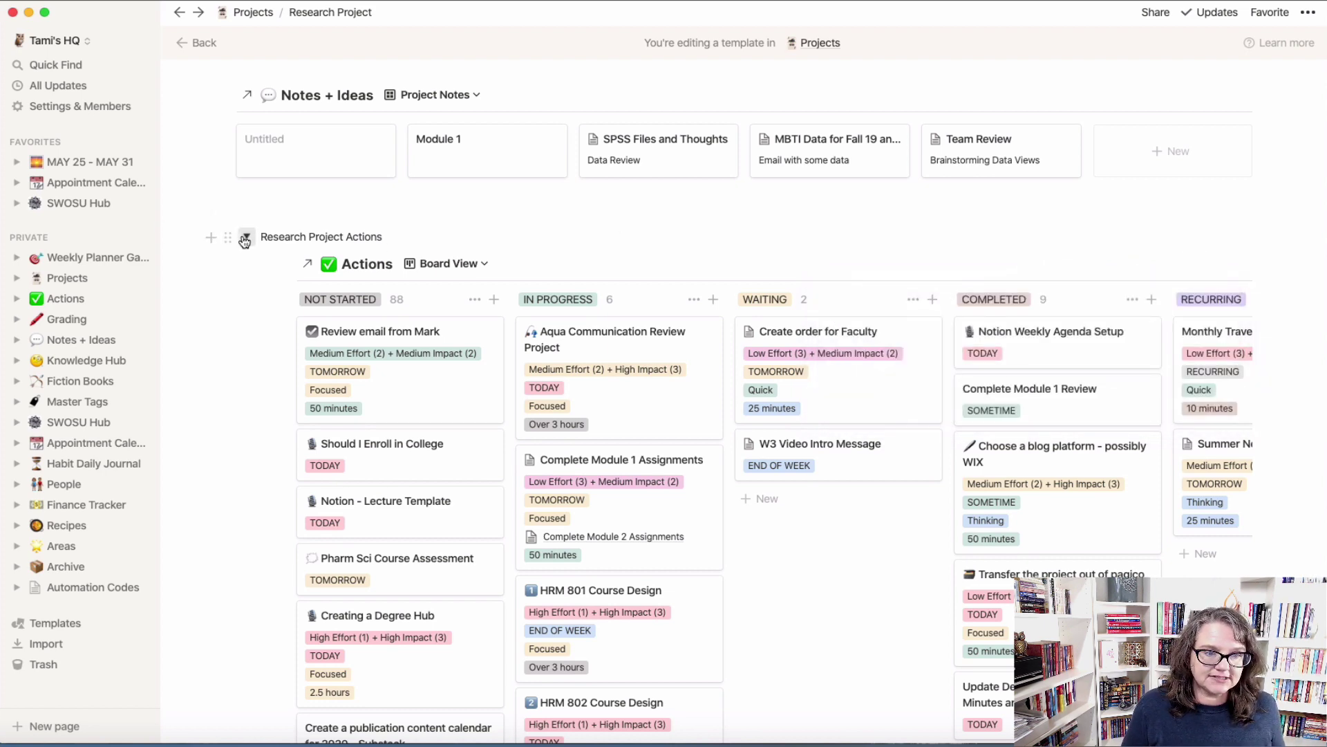
Collapse the Research Project Actions section and return to the top of the template
click(245, 238)
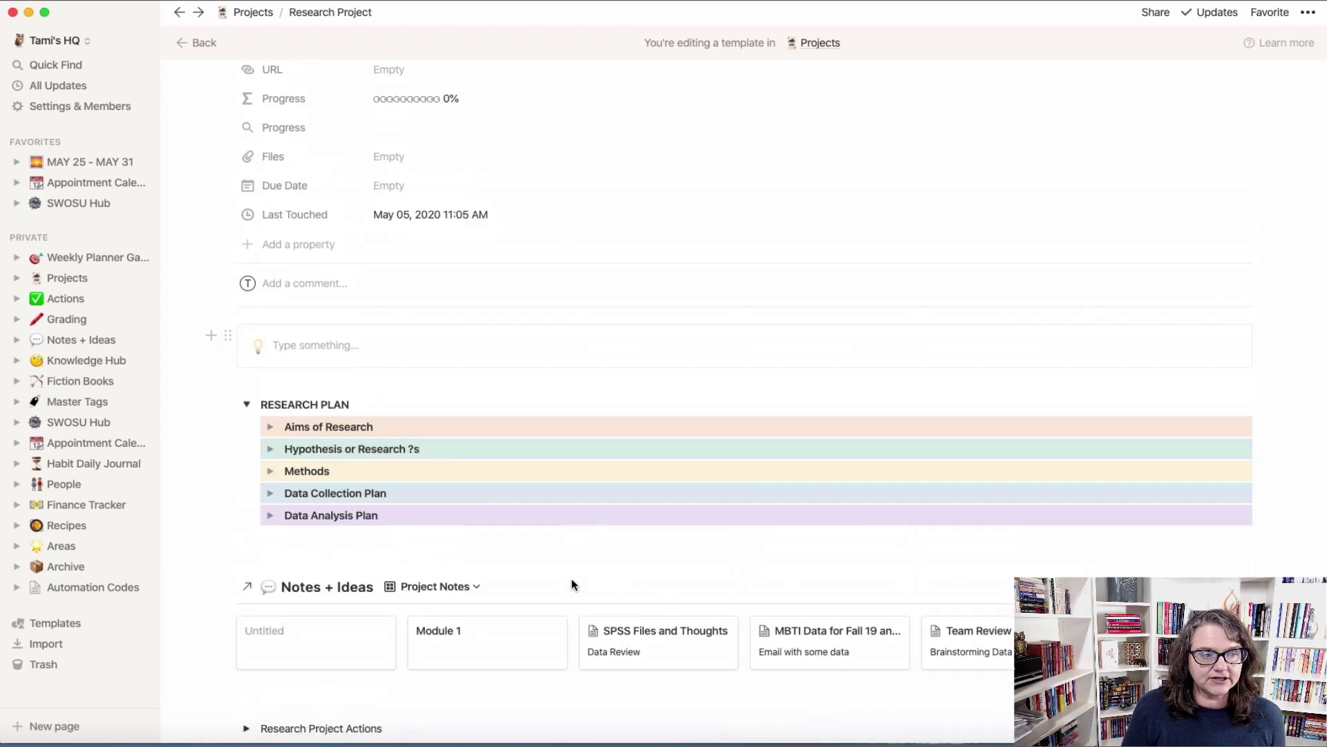
scroll(571, 584, up, 5)
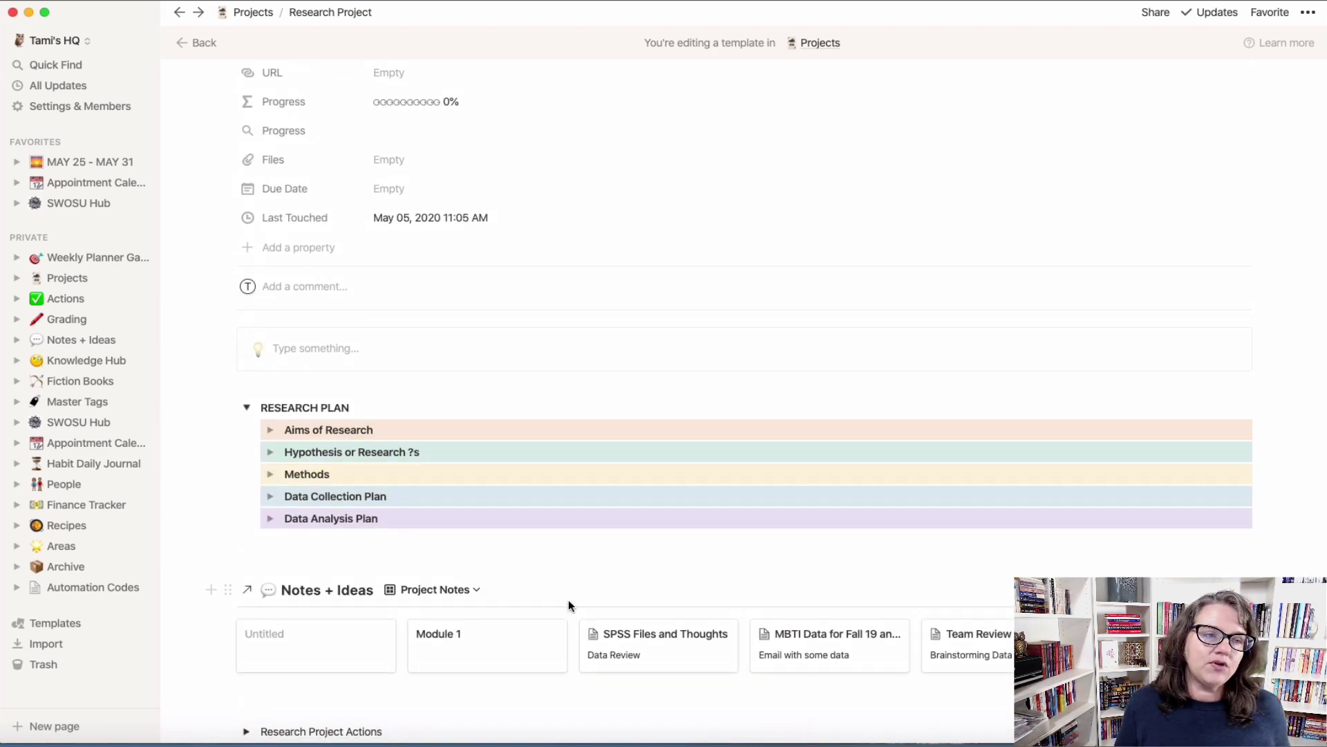
scroll(747, 550, up, 4)
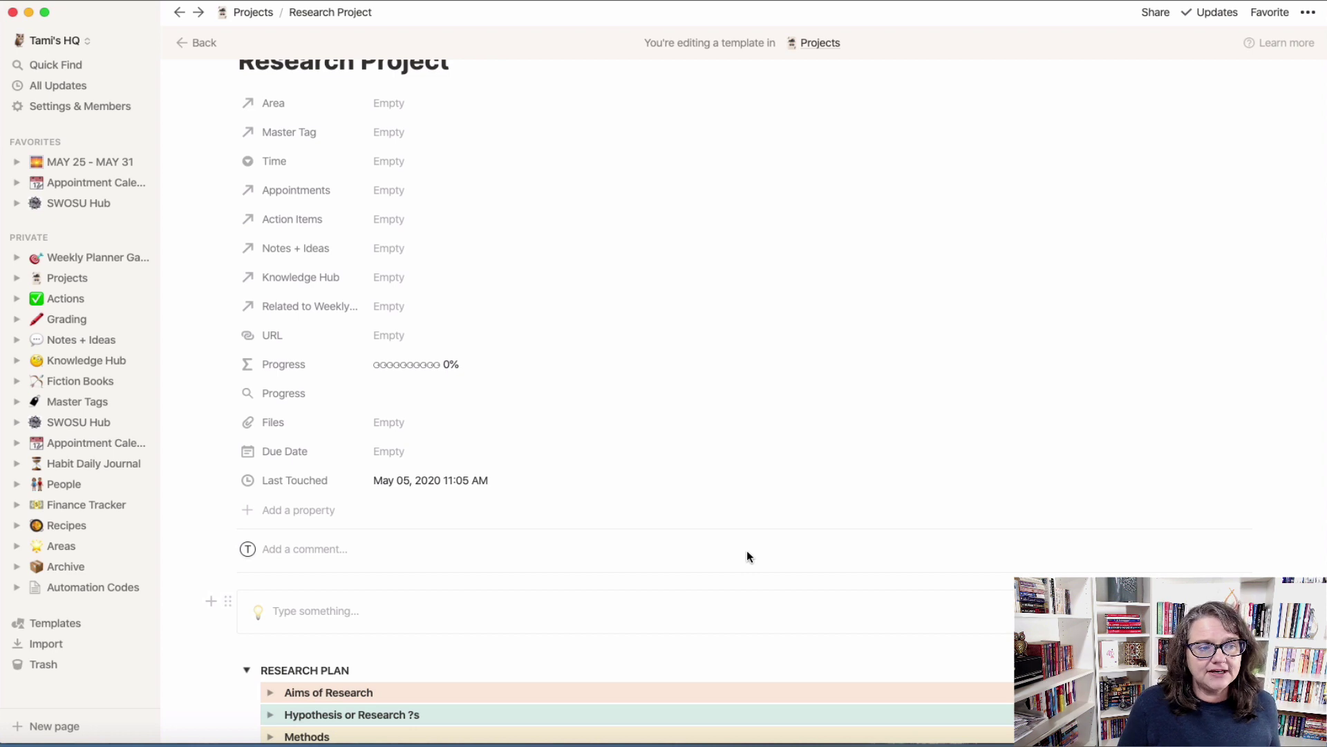
scroll(761, 553, up, 2)
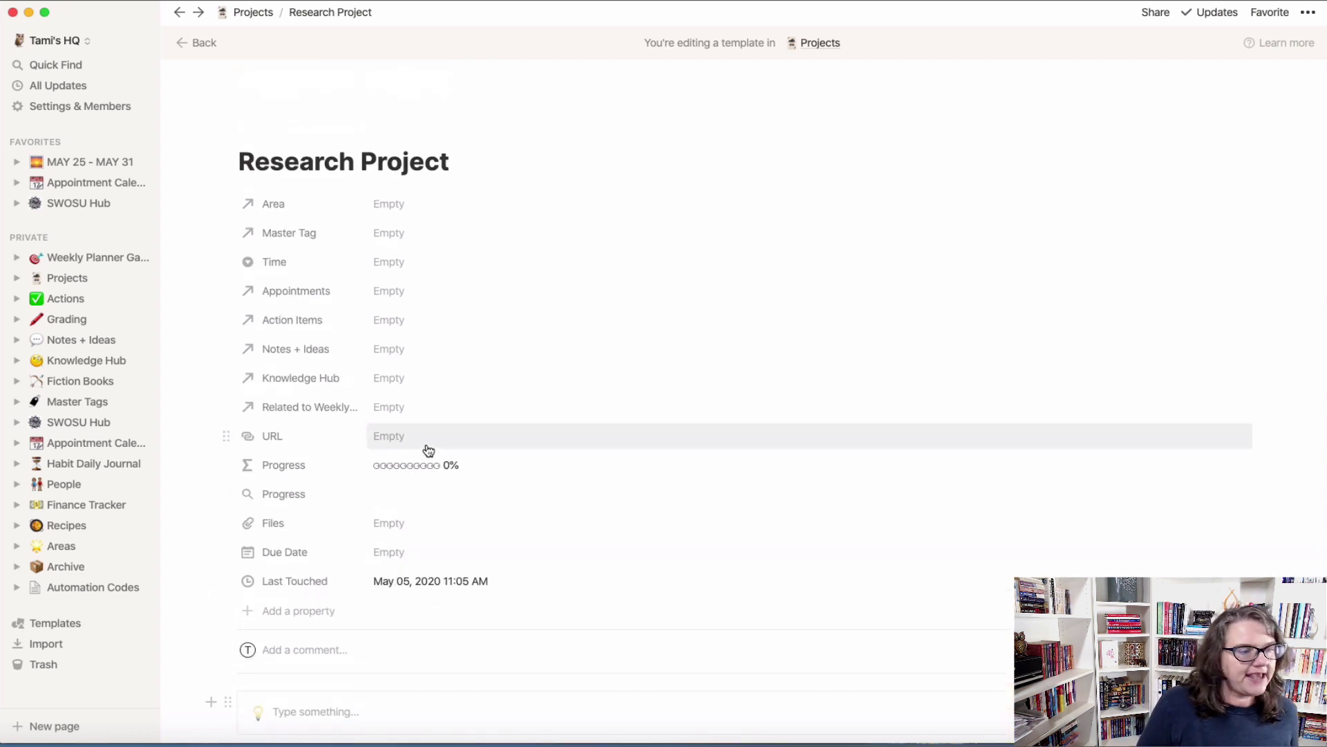
Go to SWOSU Hub and preview the Team Research card from its Research Projects gallery
click(79, 203)
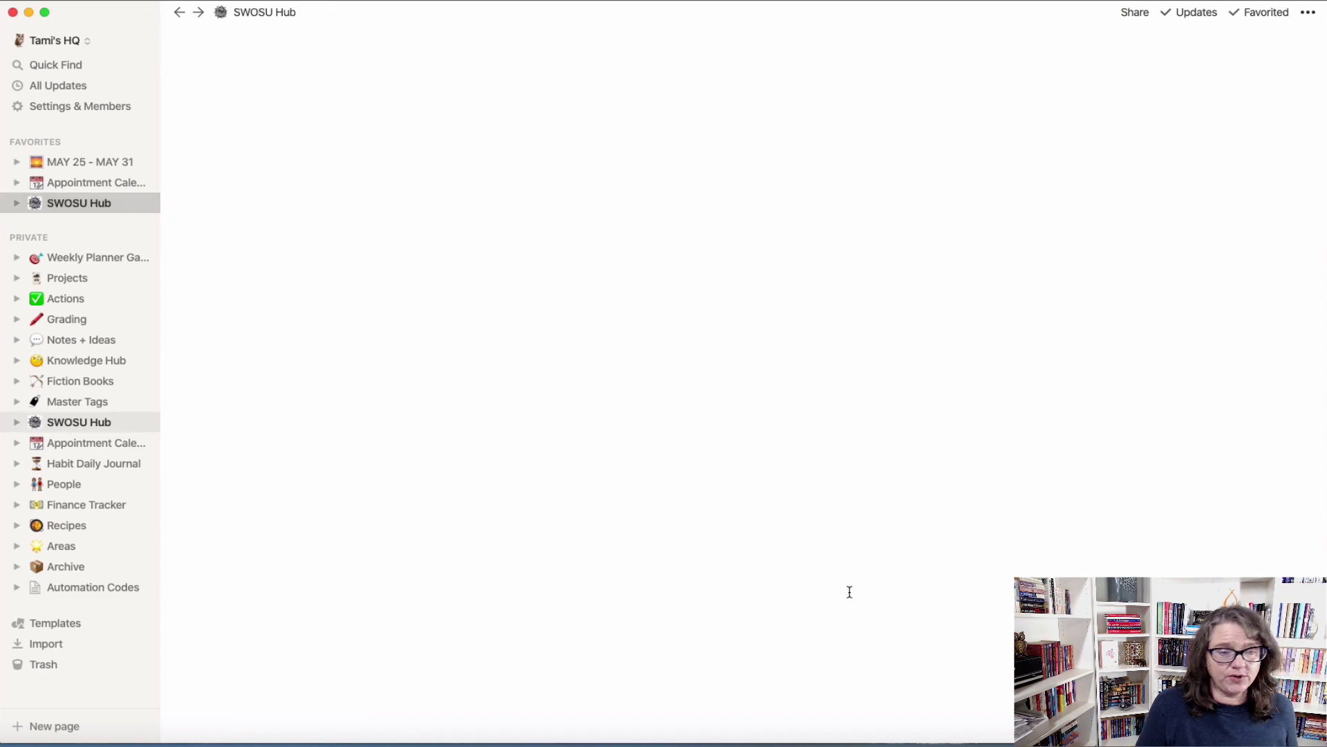
scroll(834, 593, down, 15)
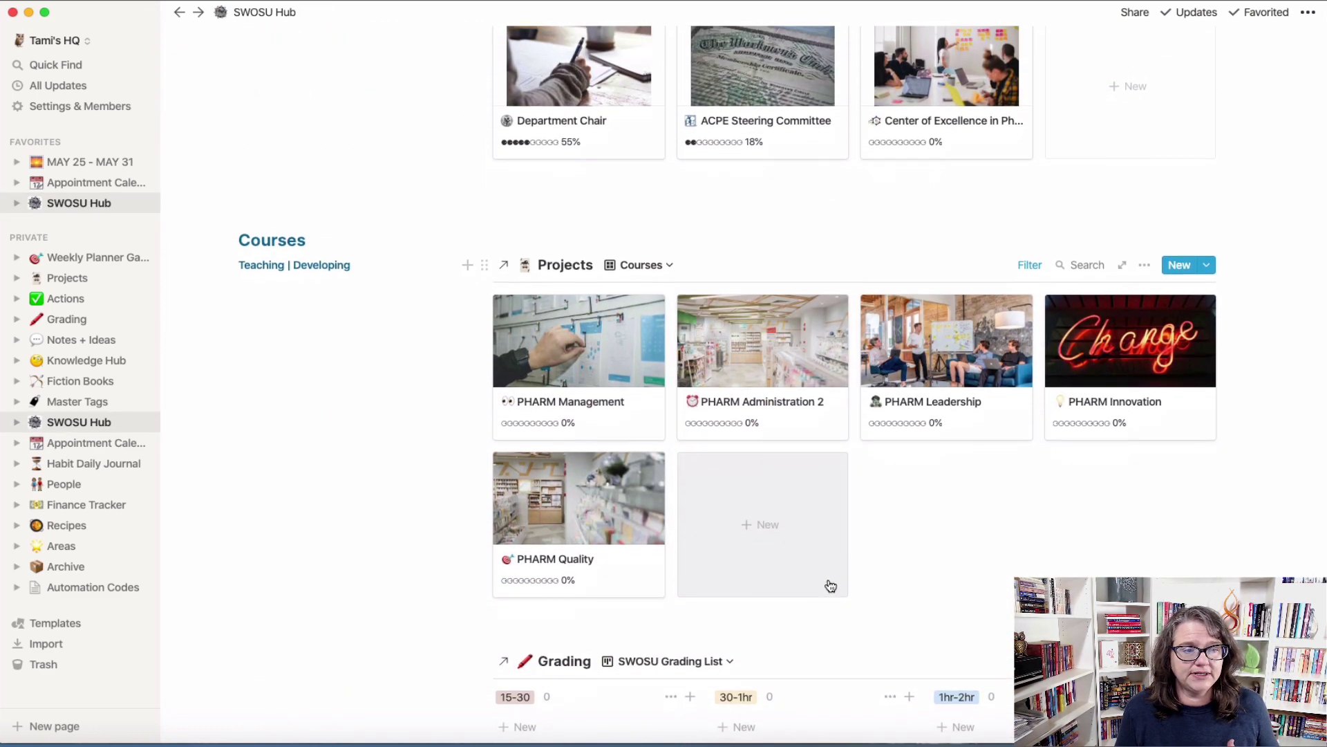
scroll(829, 581, down, 1)
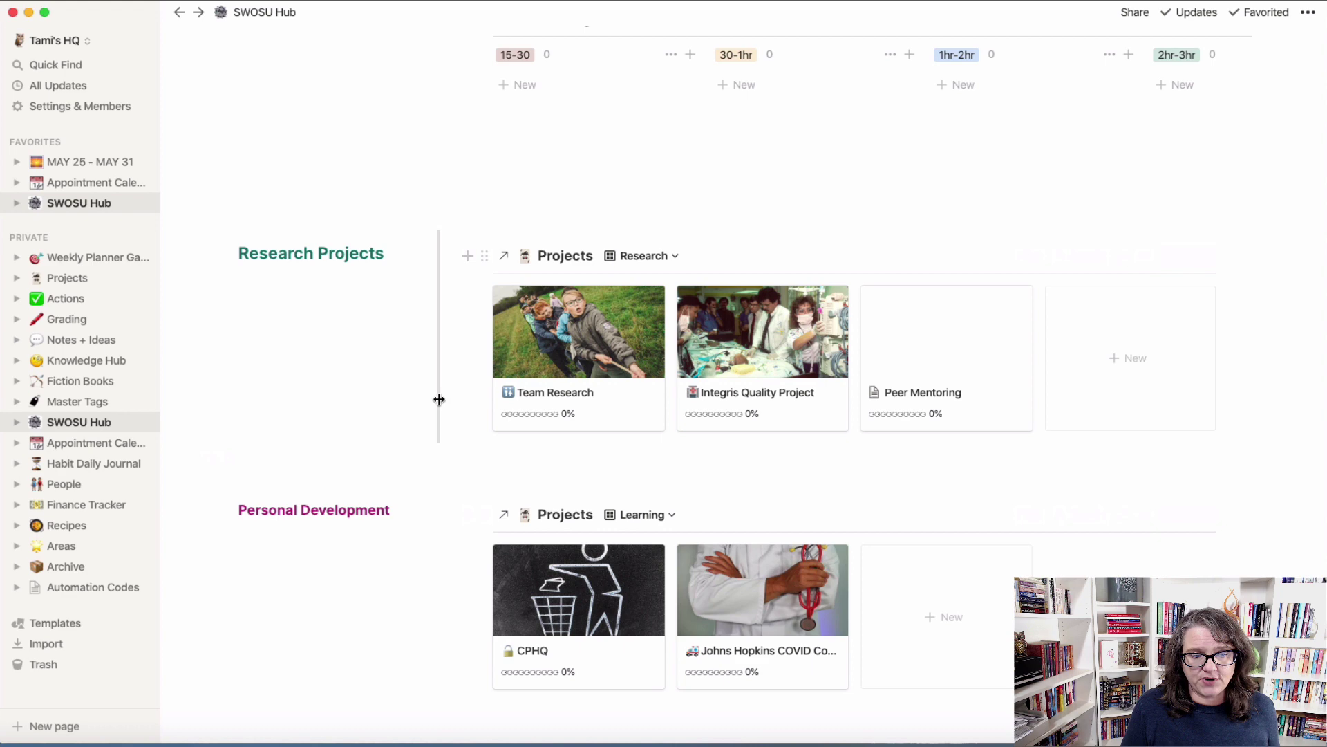
click(599, 365)
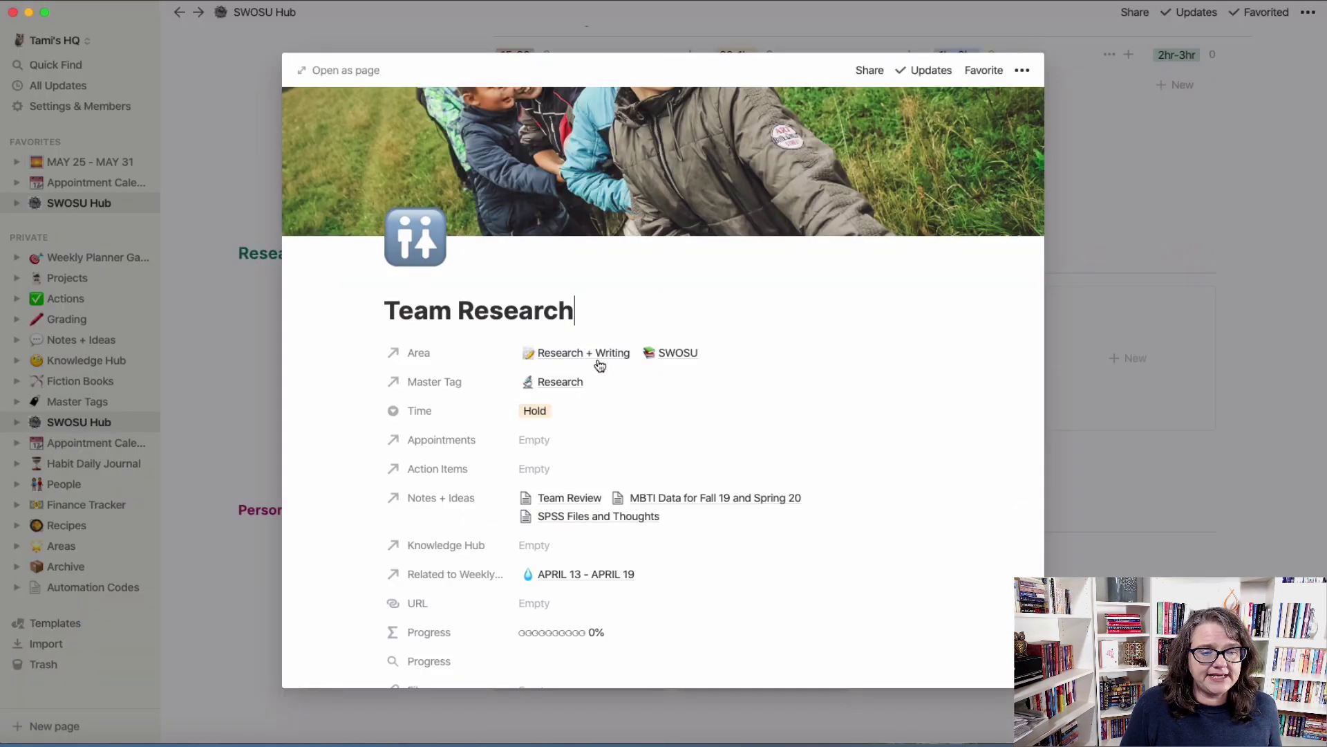
Expand Team Research to a full page and check its Time property, keeping it on Hold
click(367, 72)
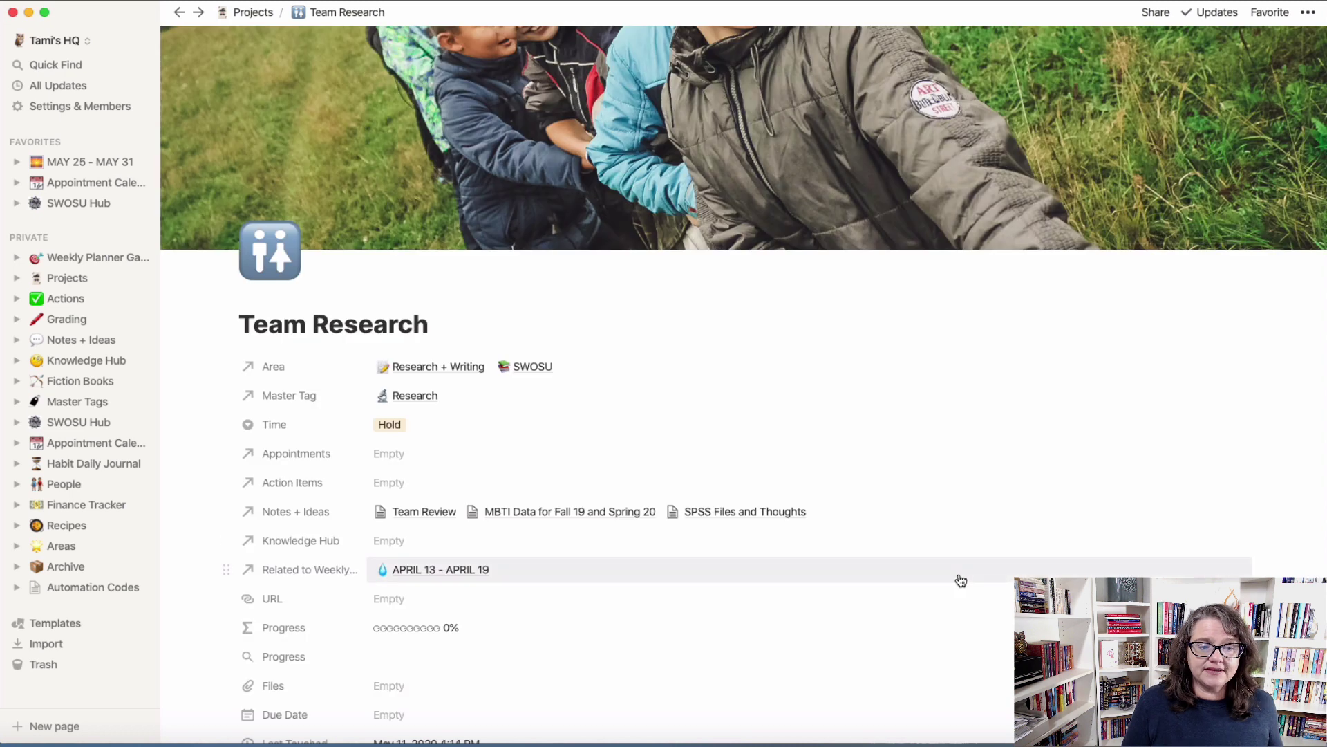
scroll(956, 578, down, 3)
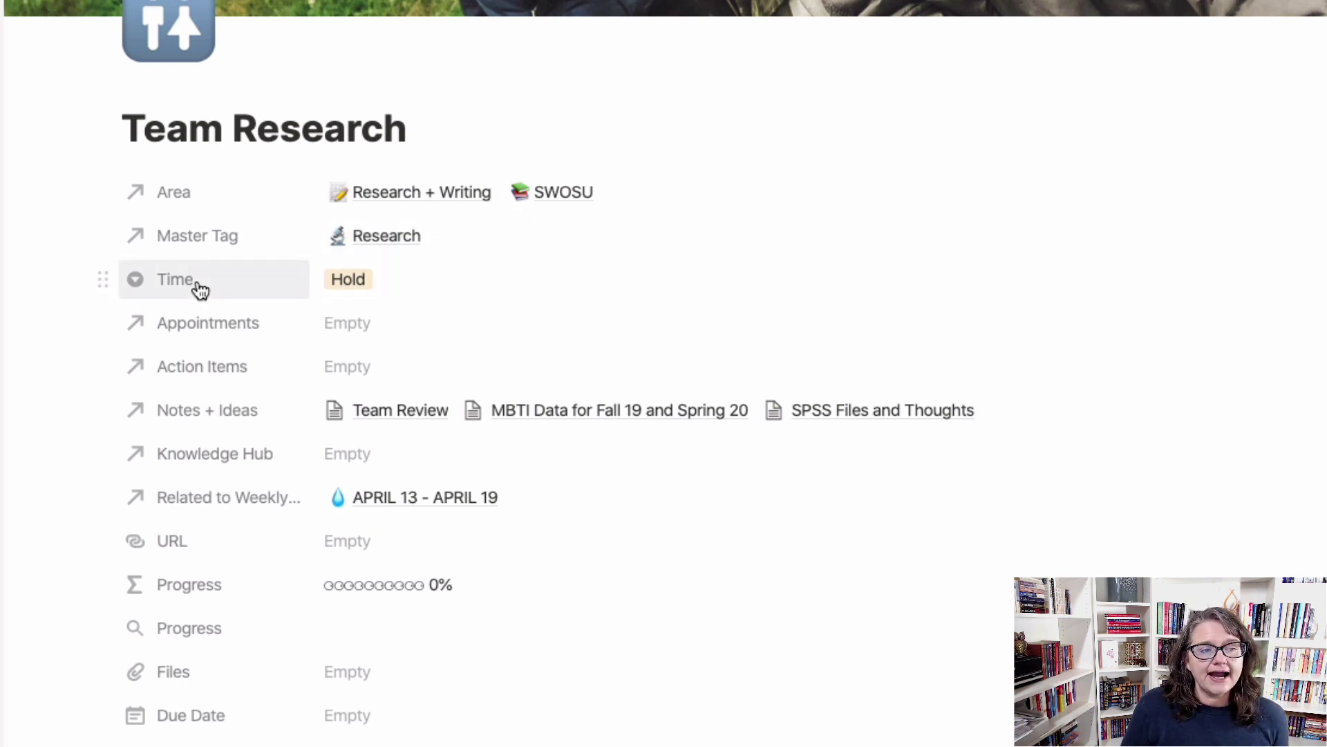
click(383, 283)
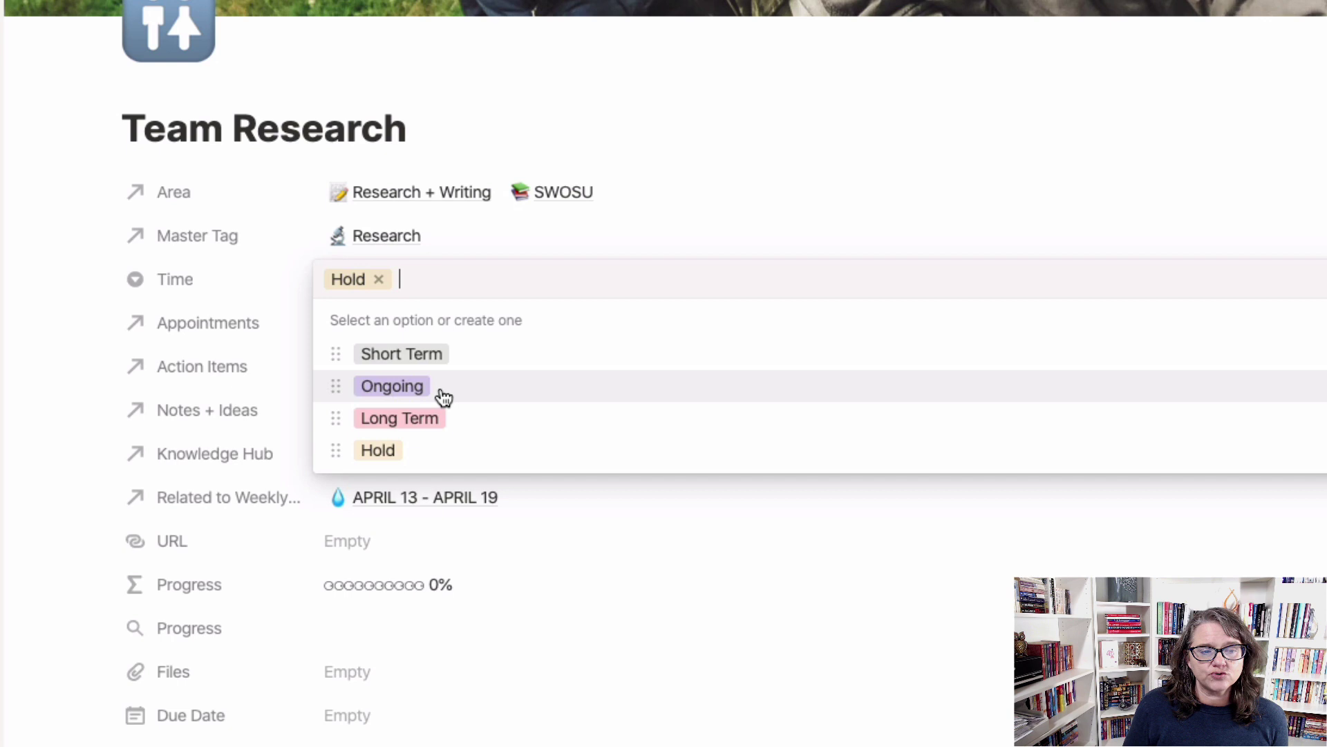
click(633, 512)
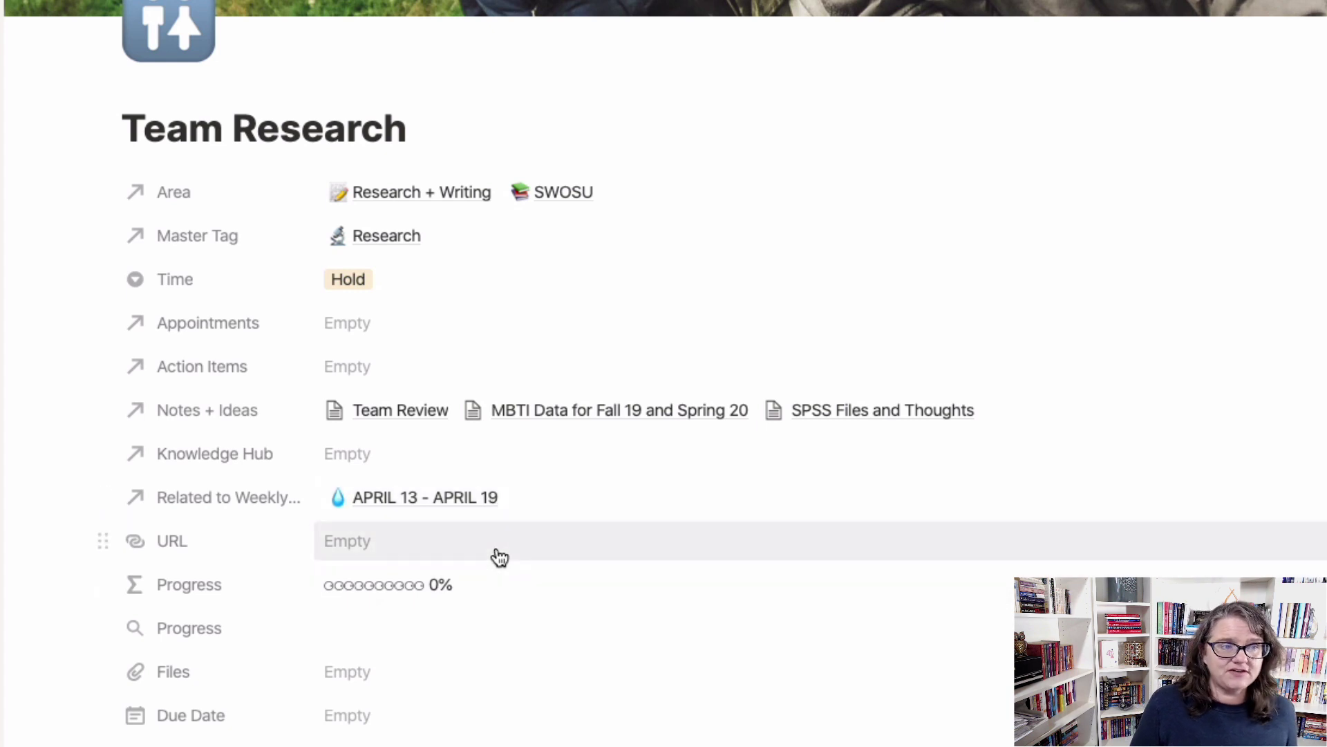
scroll(497, 555, down, 5)
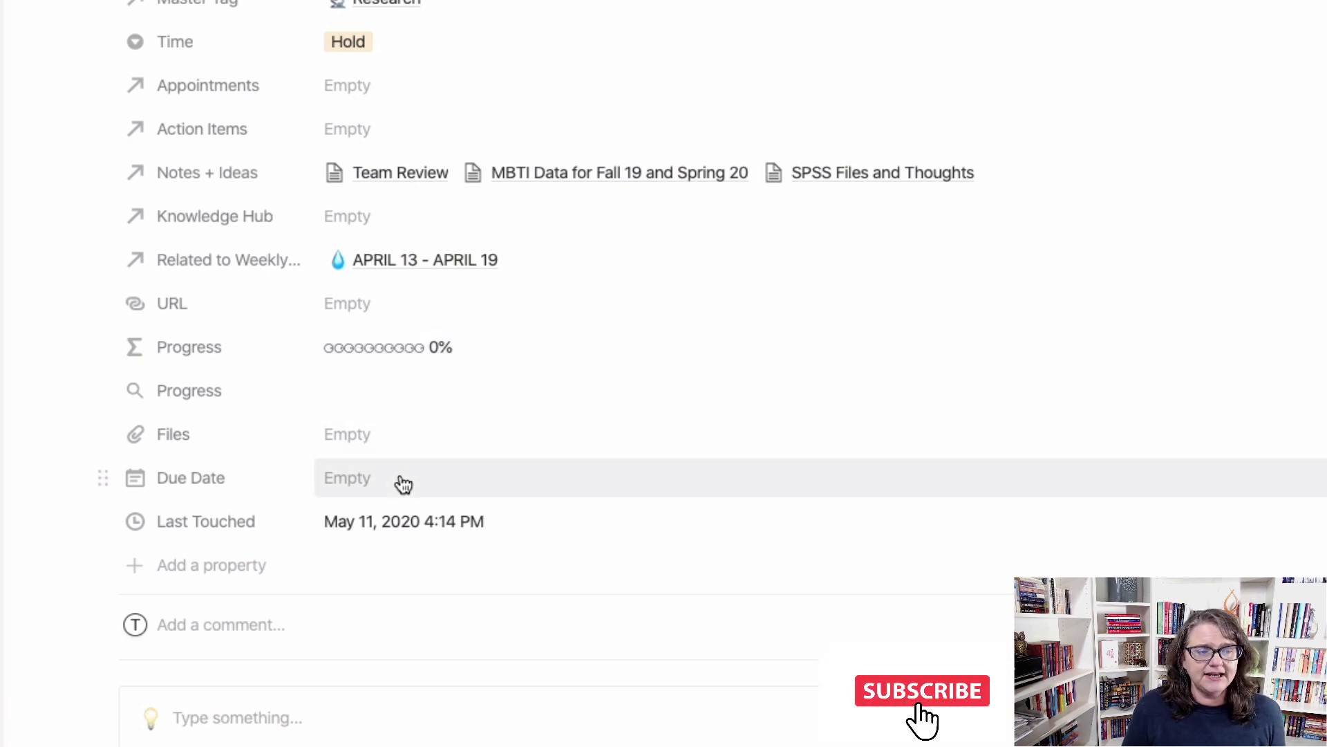
scroll(401, 484, down, 3)
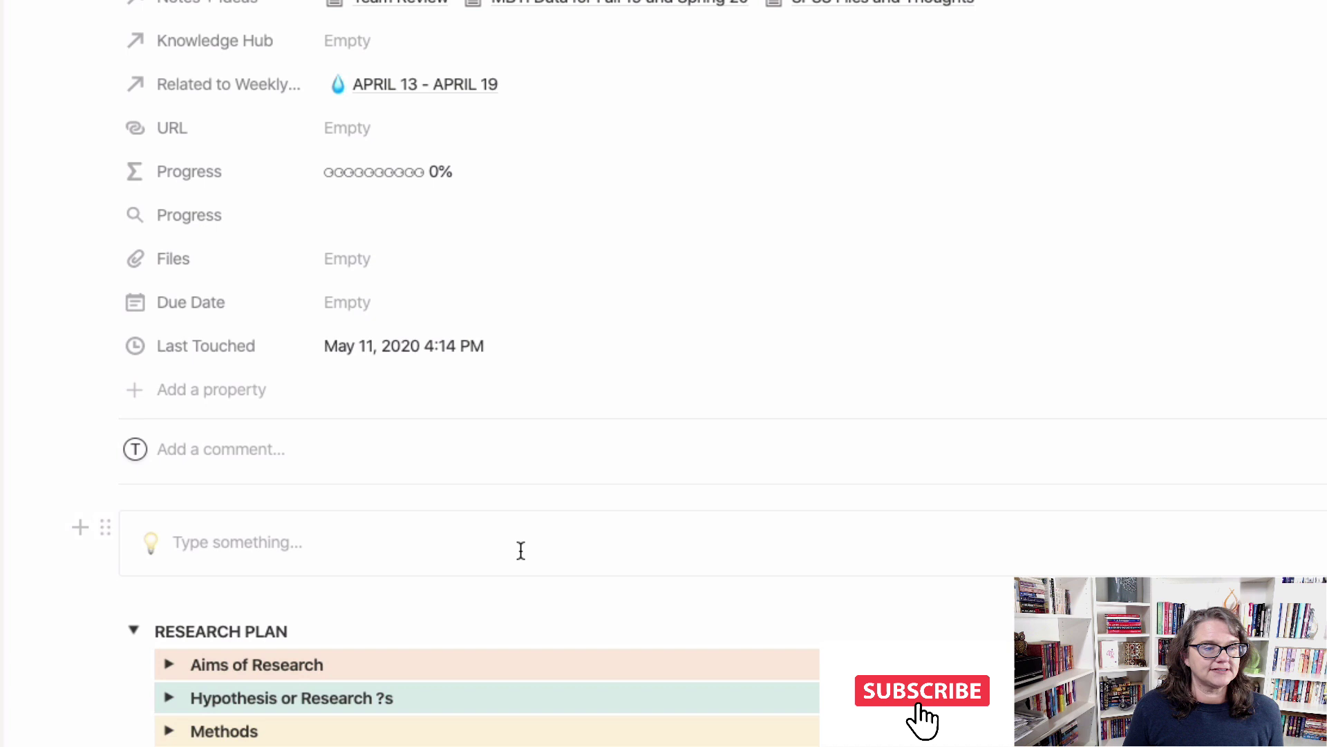
Re-expand the Research Plan and briefly open and close Aims of Research and Hypothesis
scroll(520, 550, down, 5)
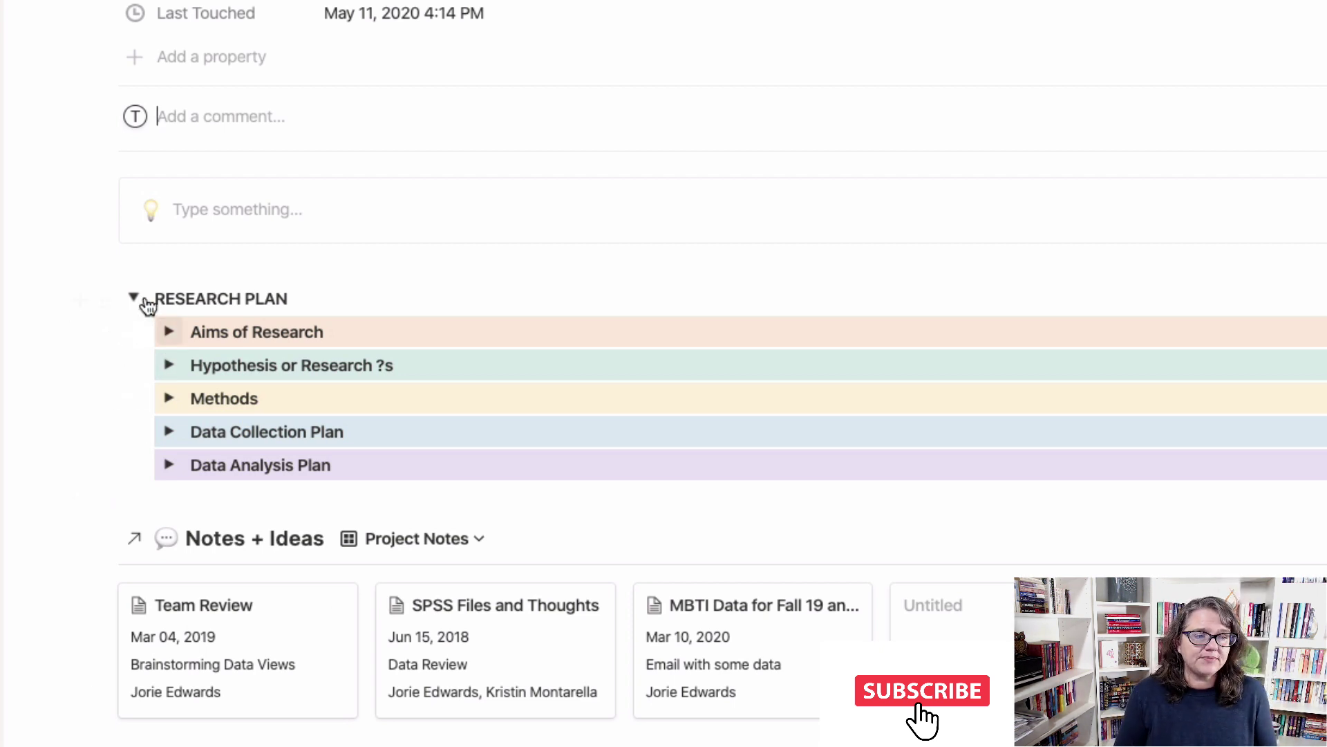
click(136, 302)
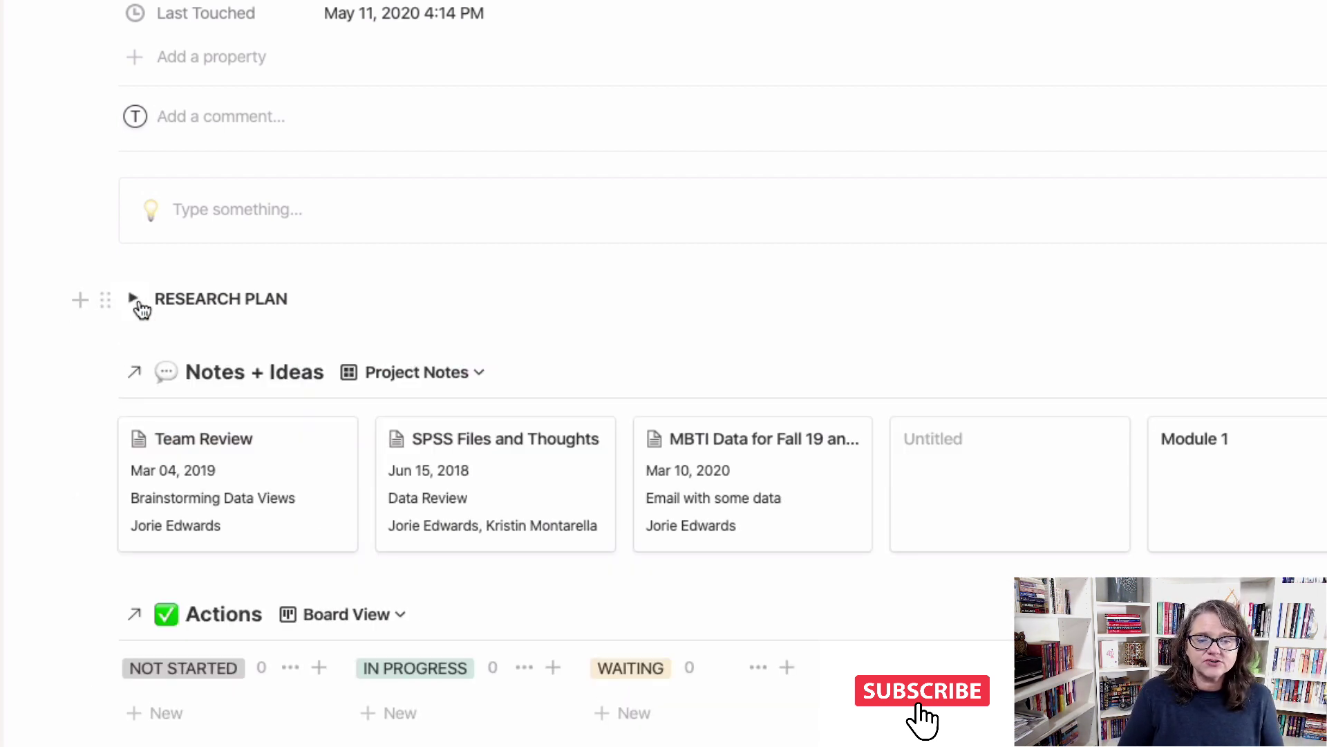
click(137, 305)
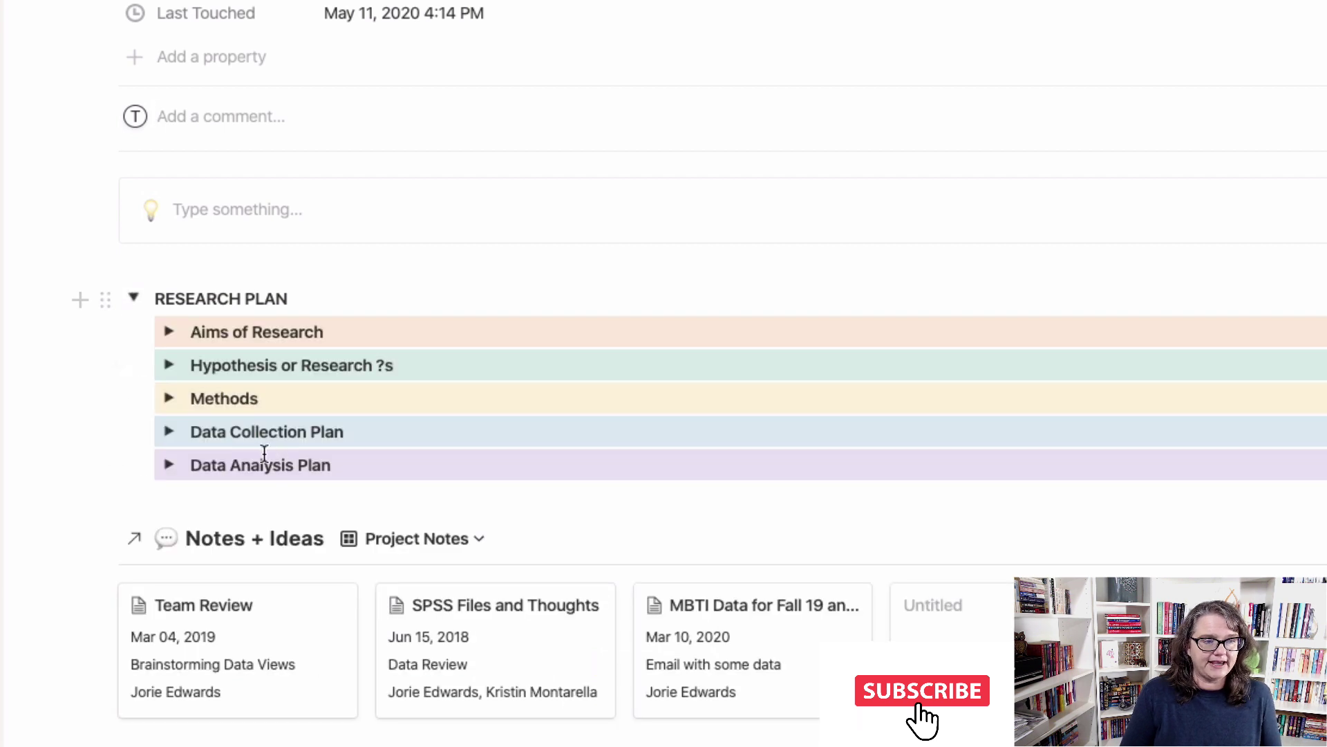
click(169, 334)
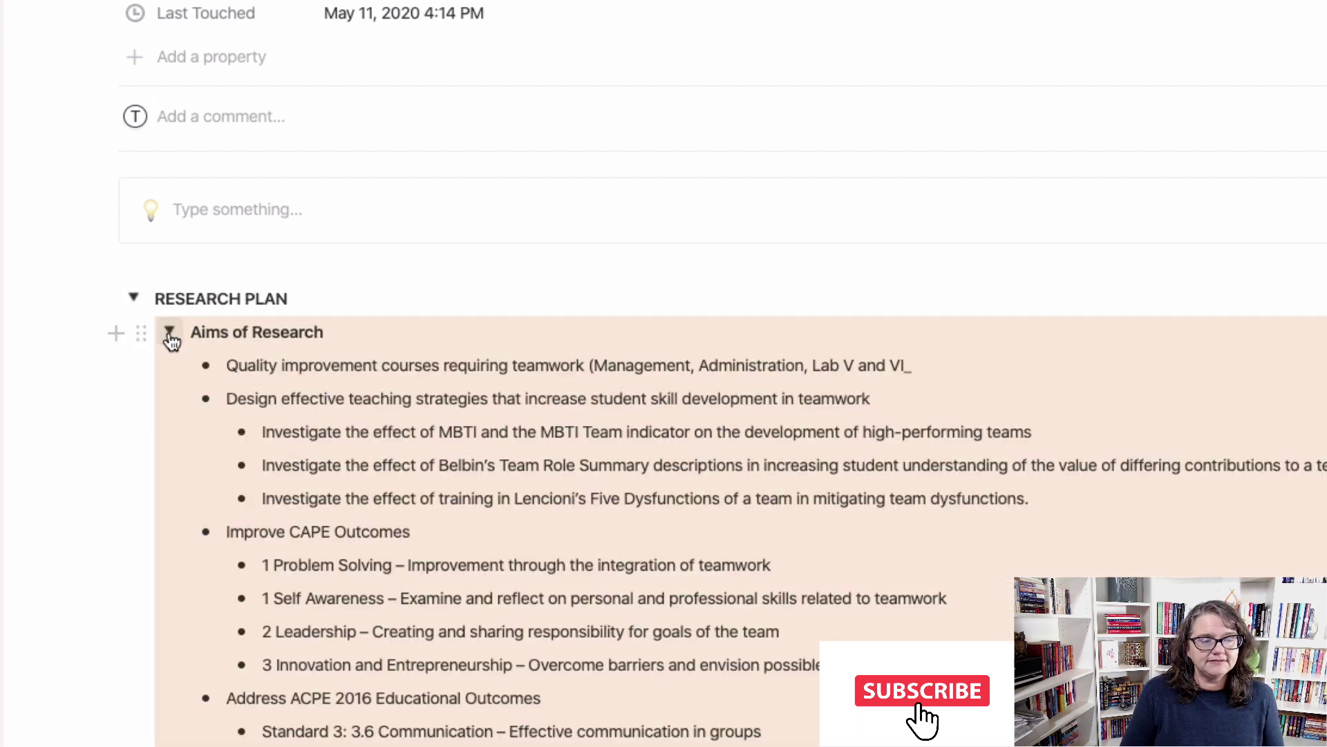
click(170, 334)
click(170, 368)
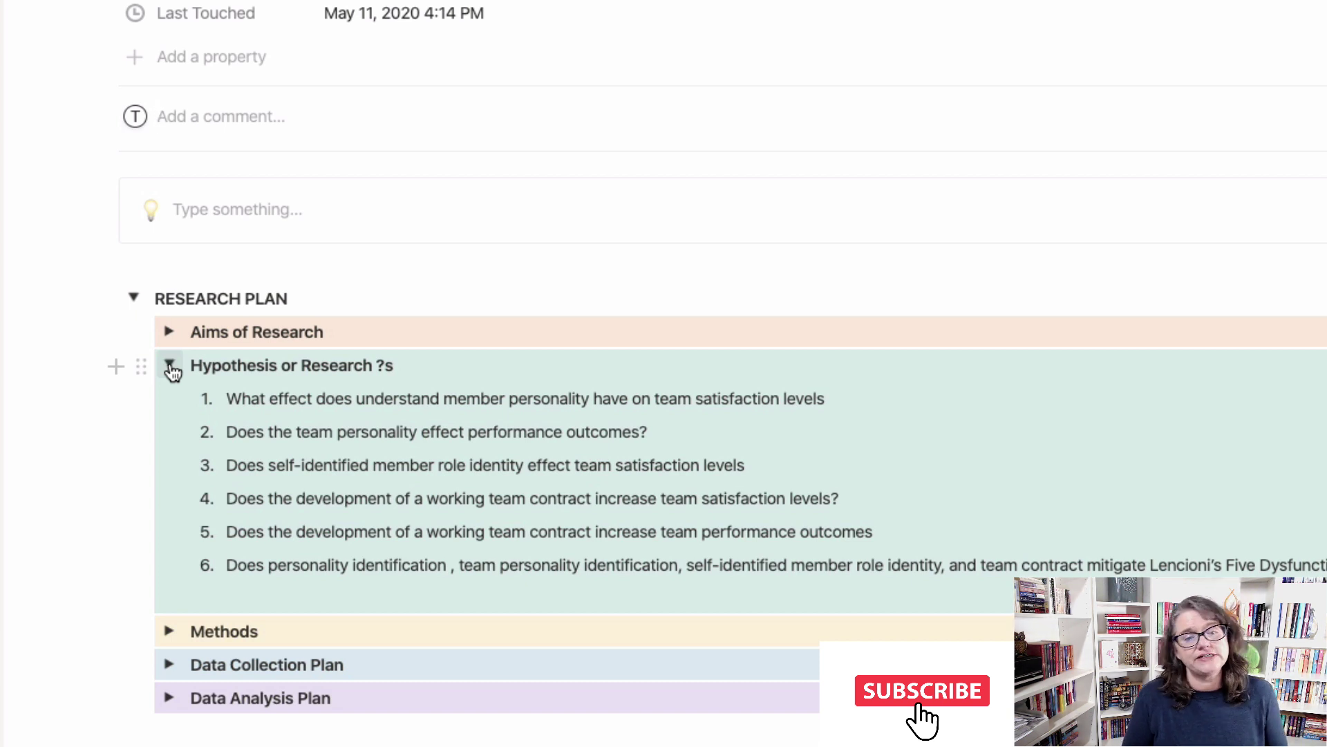
click(171, 368)
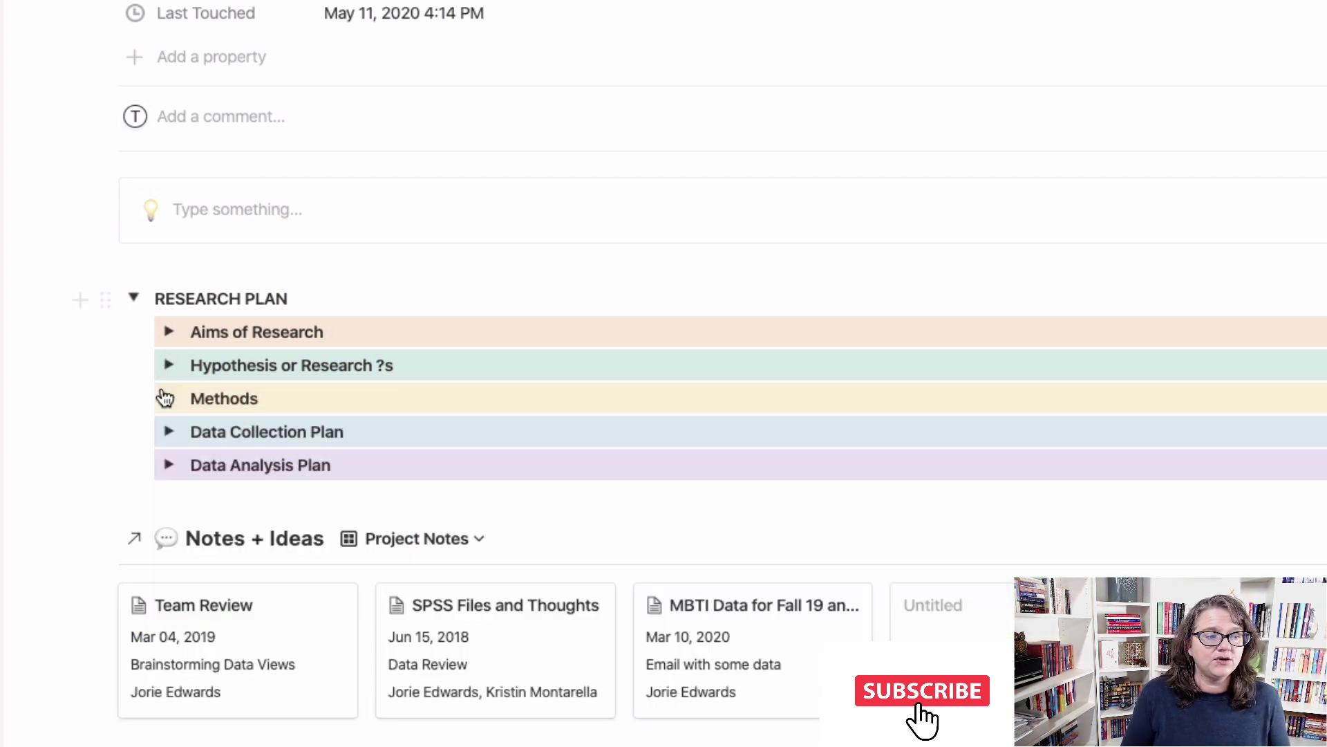
Open and close the Methods, Data Collection Plan and Data Analysis Plan sections in turn
click(167, 401)
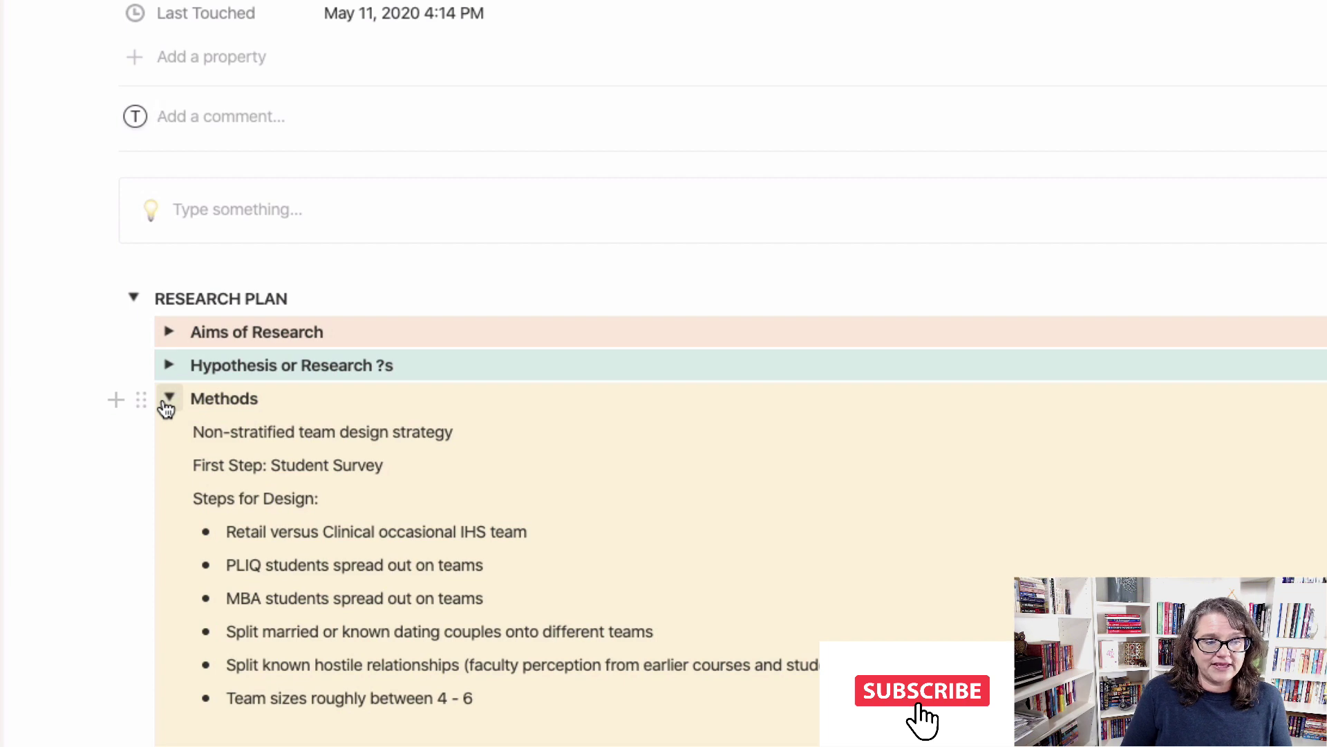
click(168, 399)
click(171, 432)
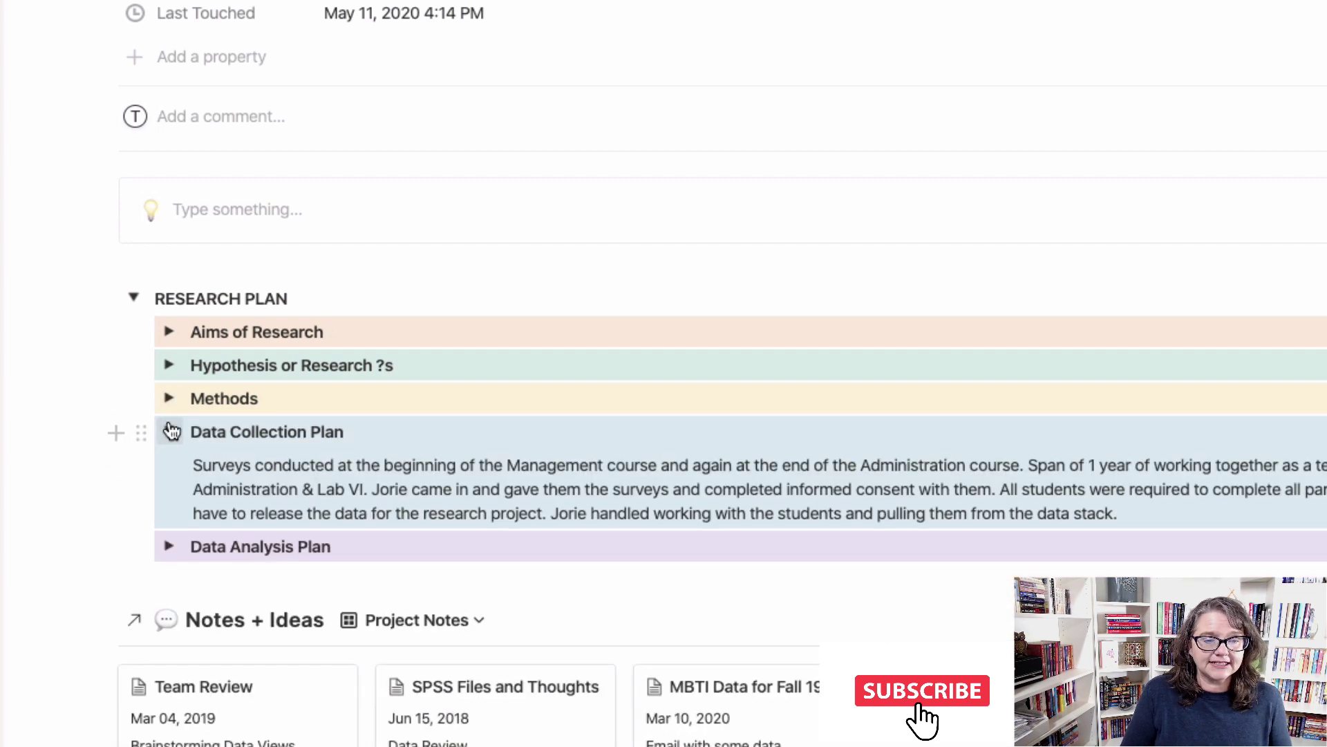
click(171, 432)
click(170, 464)
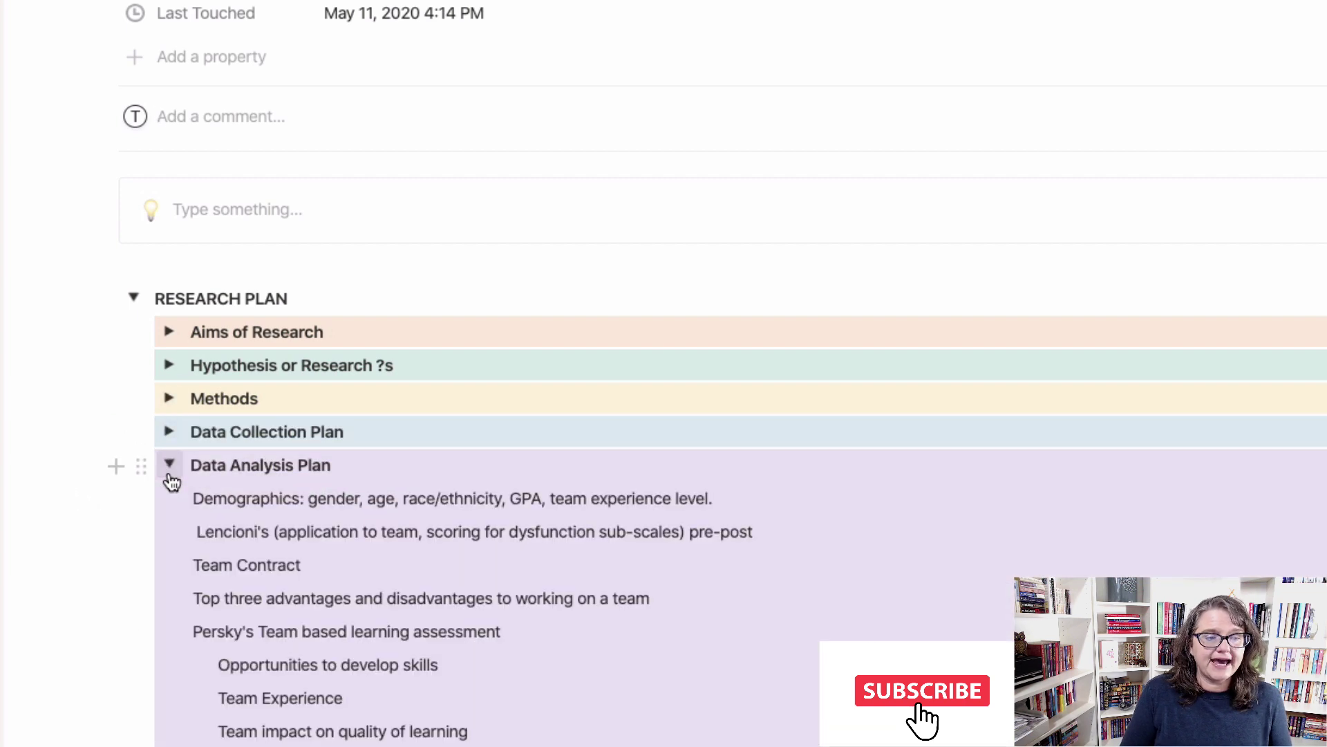
scroll(499, 614, down, 5)
scroll(221, 436, up, 5)
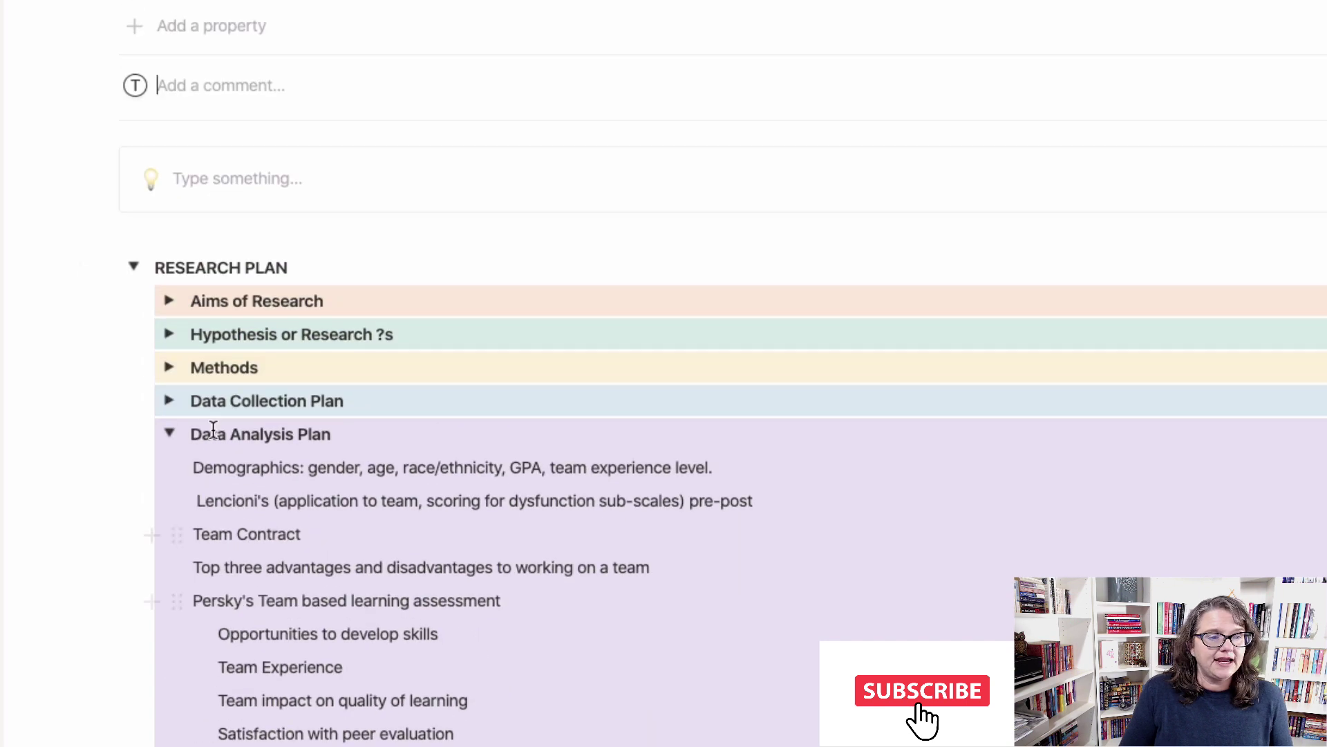
click(171, 435)
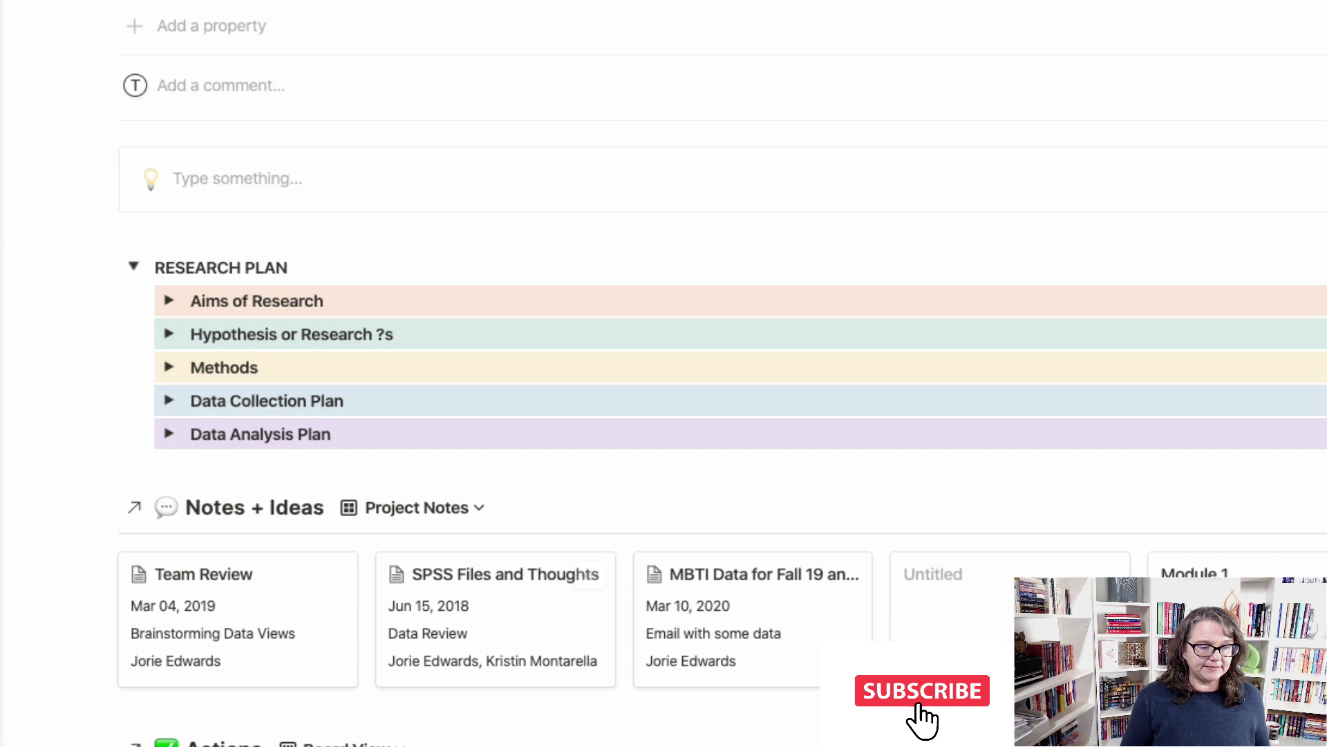
Scroll down to Resources and highlight the Articles heading
scroll(281, 668, down, 6)
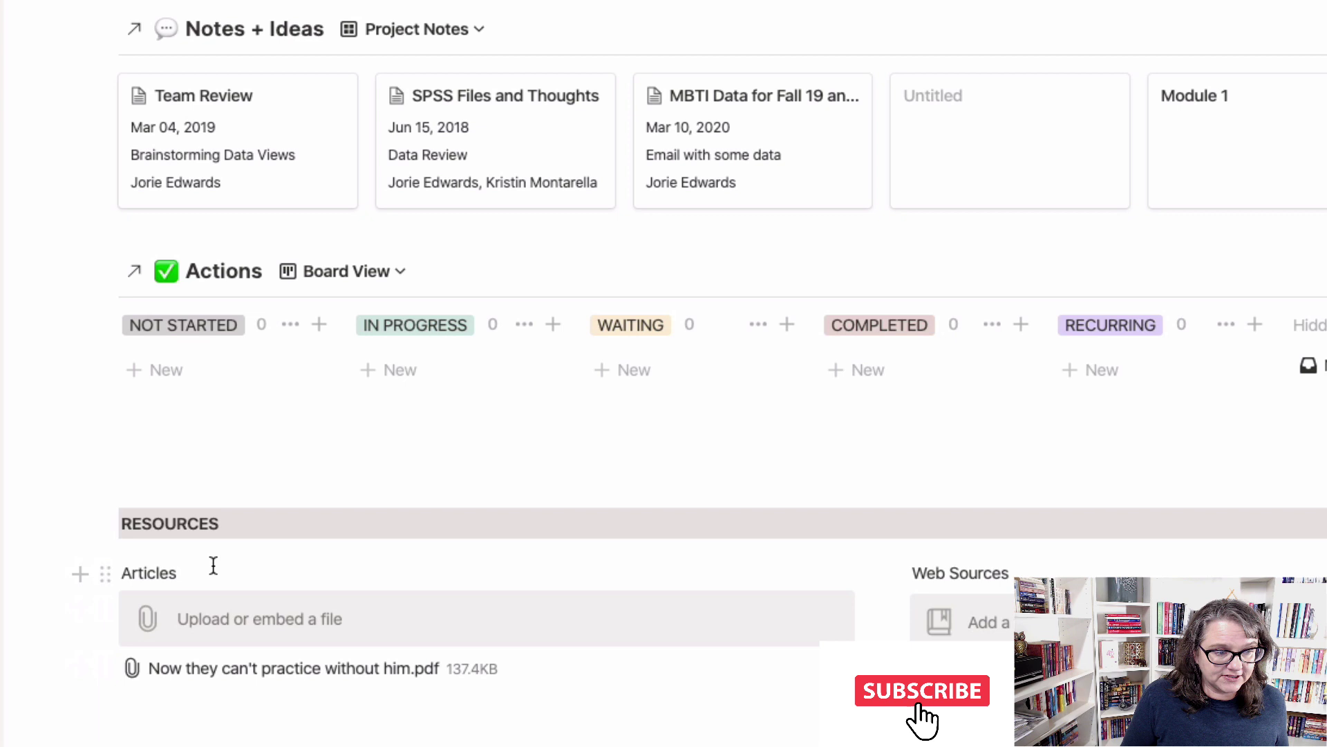
drag(213, 564, 118, 562)
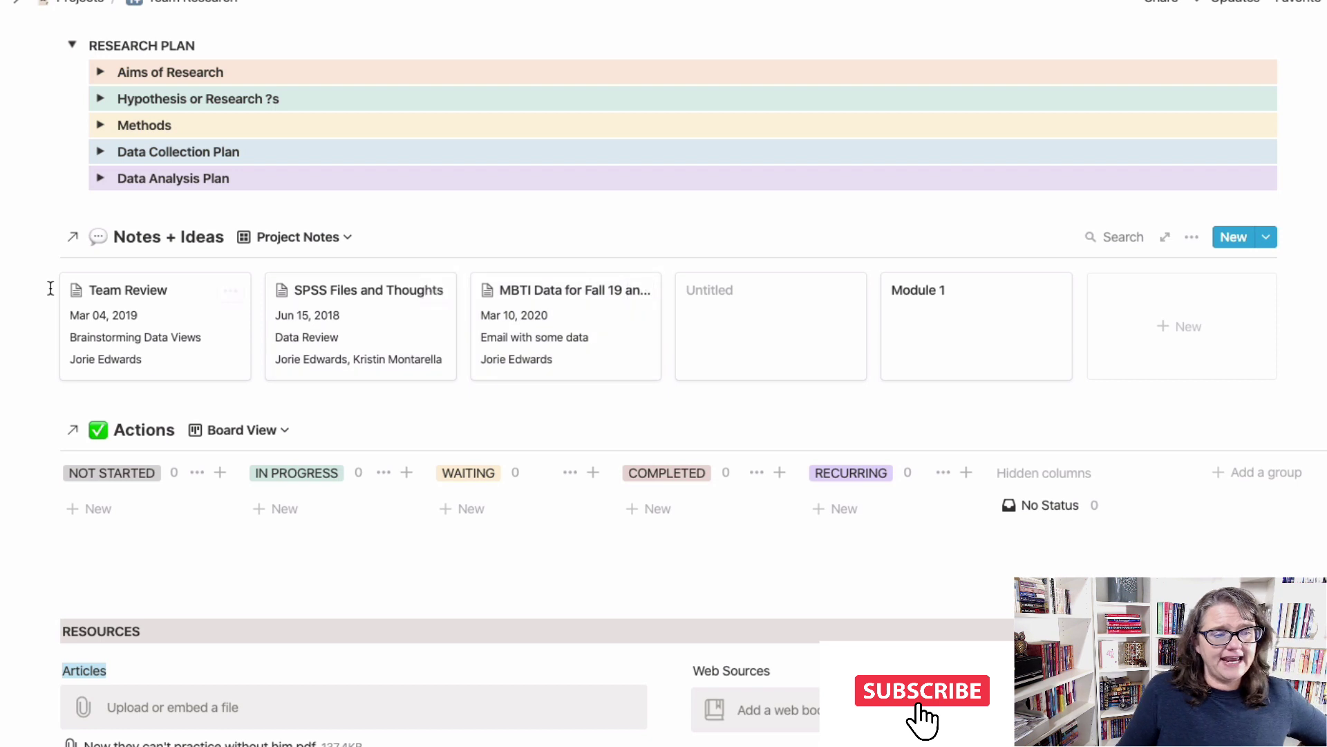
Sort the Notes + Ideas gallery by Meeting Date, descending
click(1191, 241)
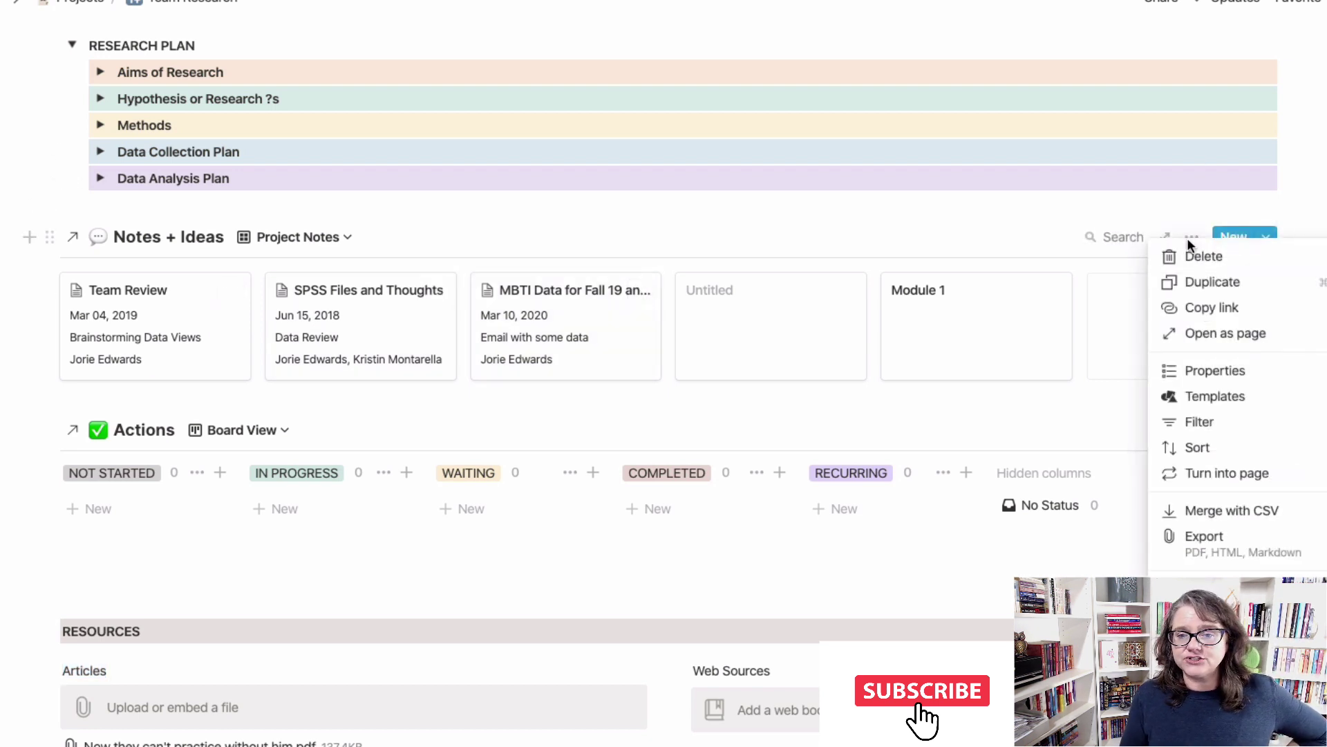
click(1208, 449)
click(995, 406)
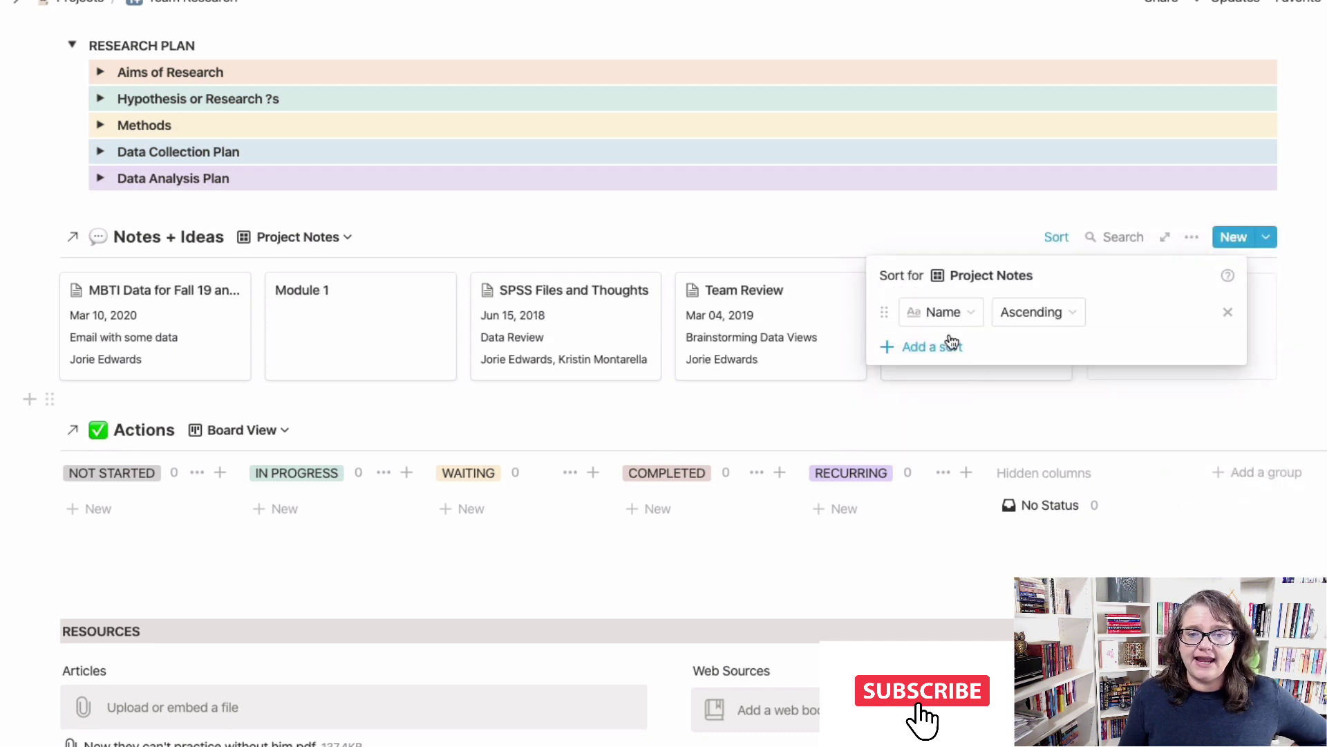
click(943, 315)
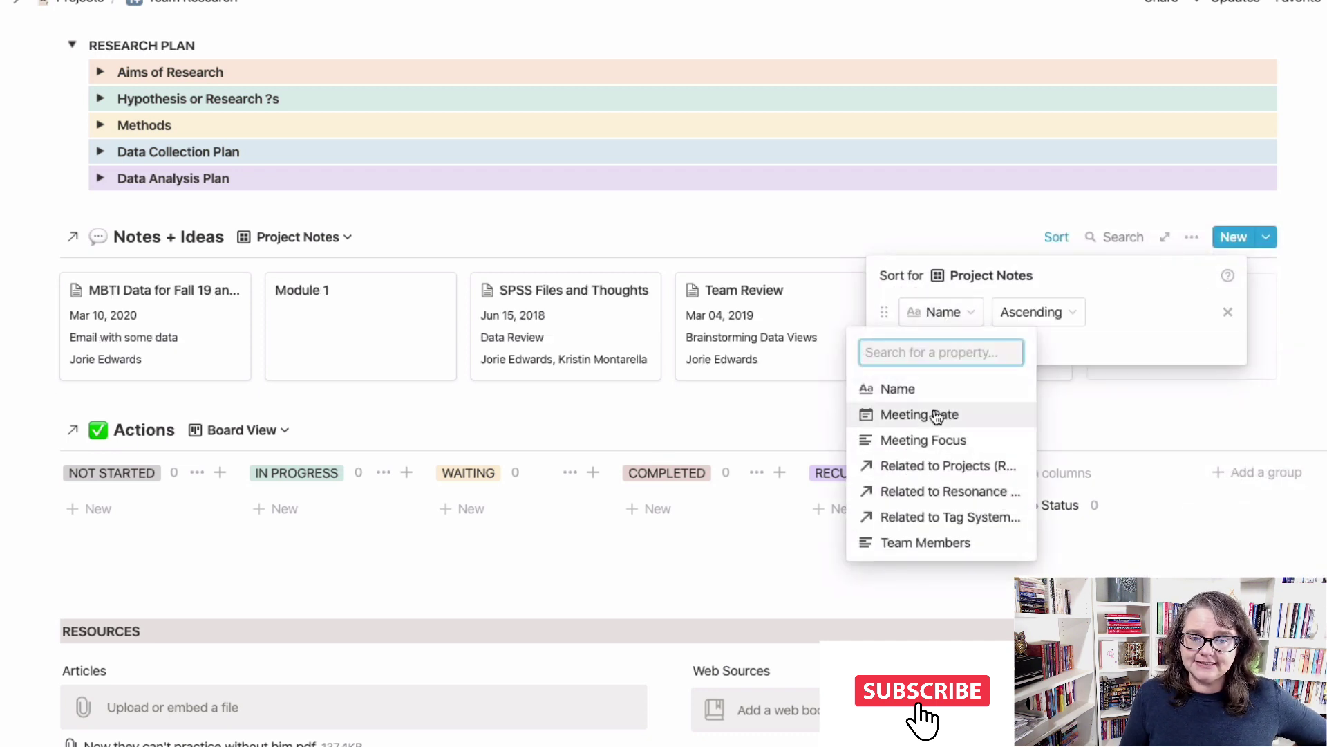
click(937, 415)
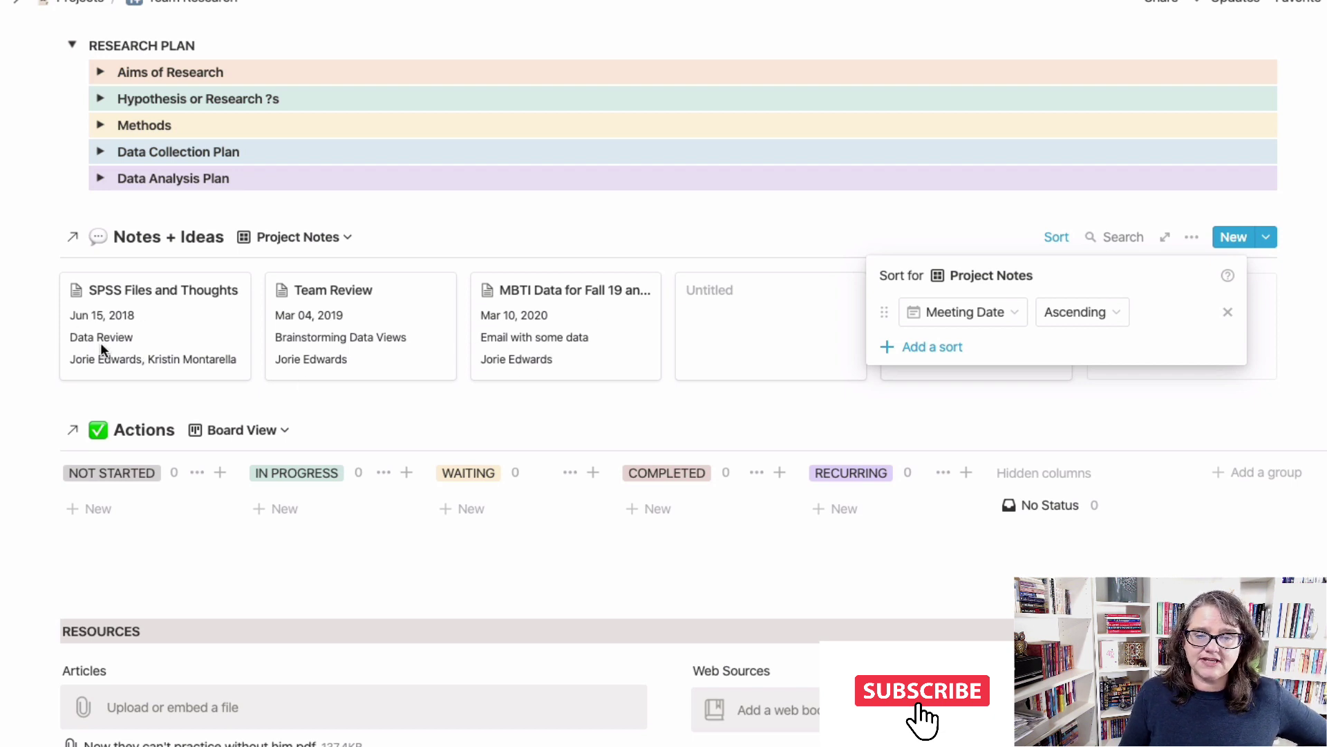
click(1082, 313)
click(1061, 373)
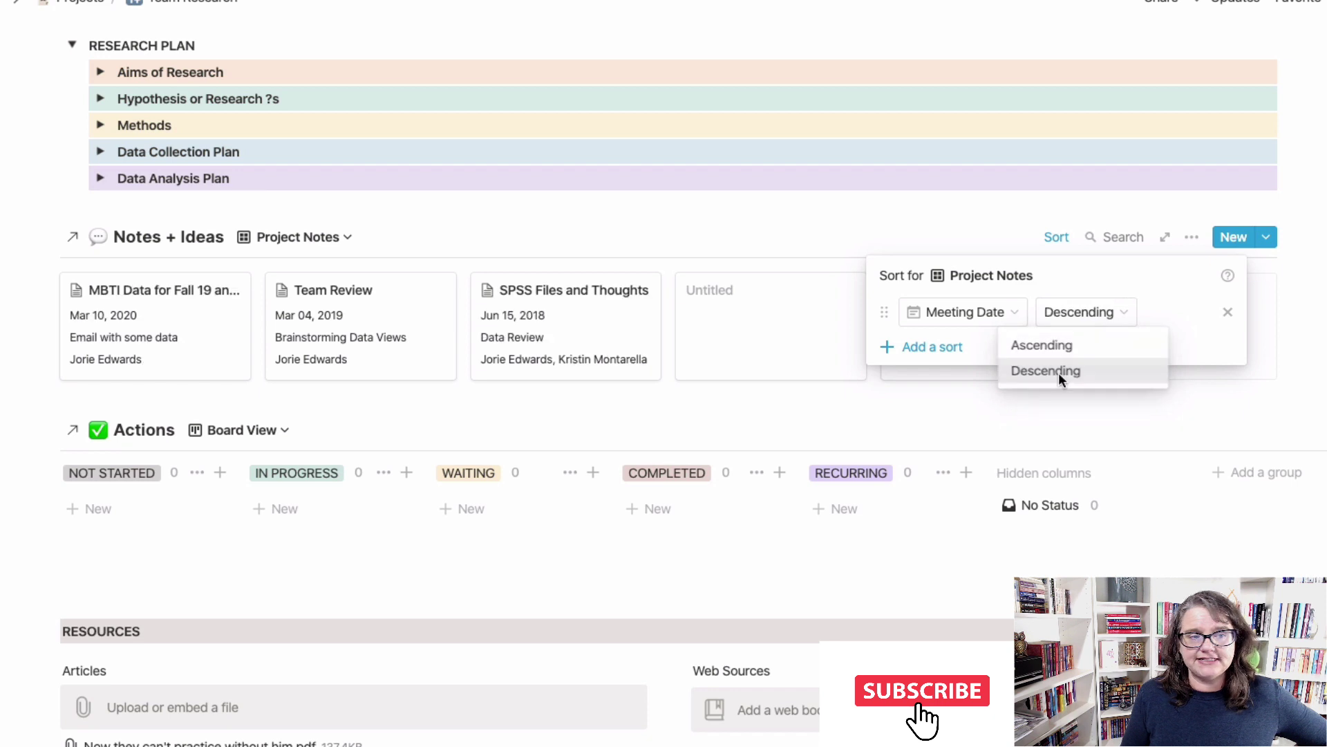
click(403, 408)
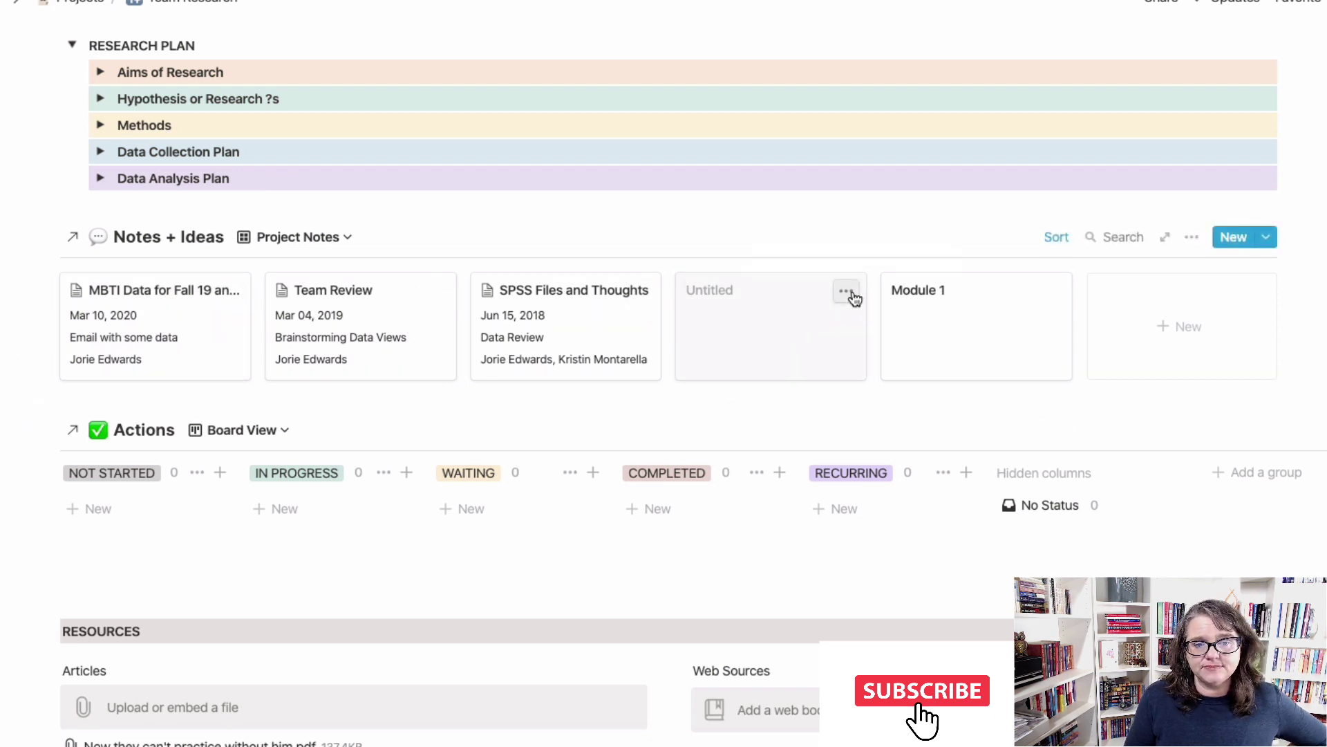
Delete the Untitled and Module 1 note cards
click(846, 291)
click(905, 355)
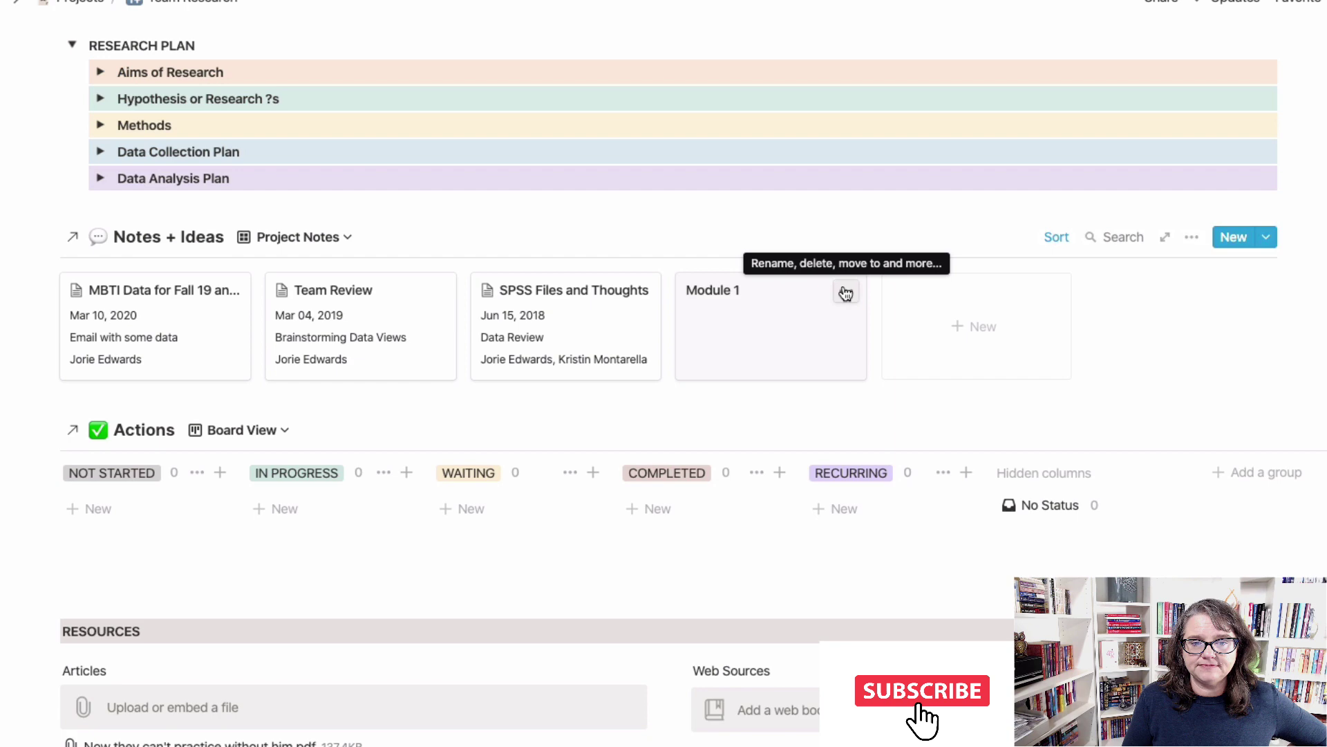
click(844, 291)
click(874, 365)
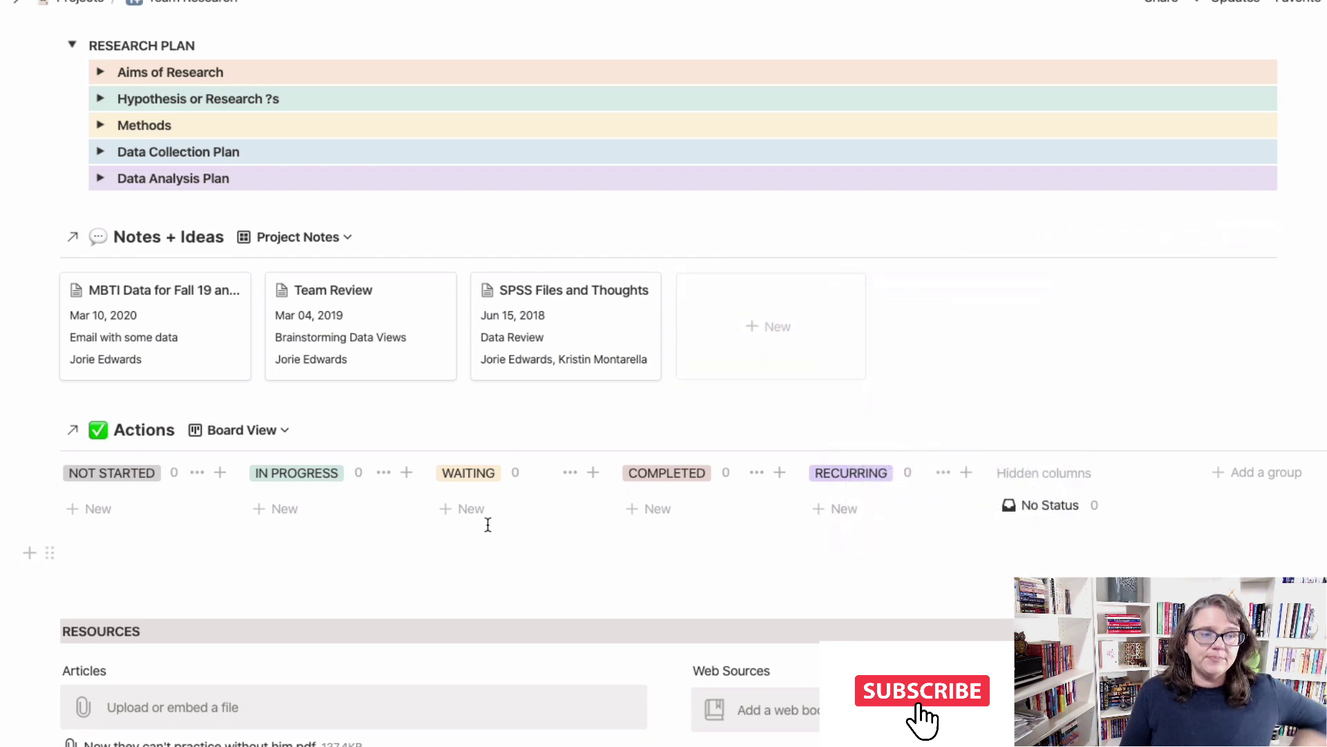
scroll(622, 575, up, 5)
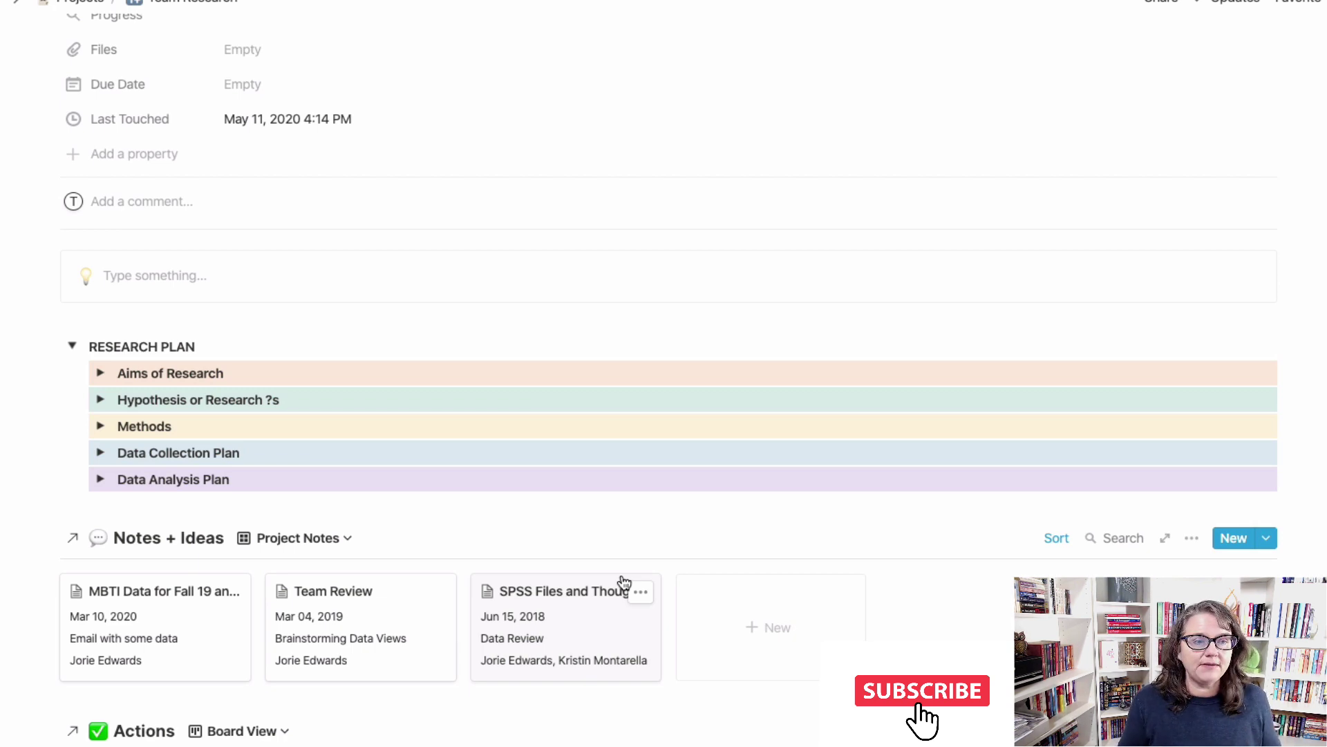
scroll(622, 526, up, 10)
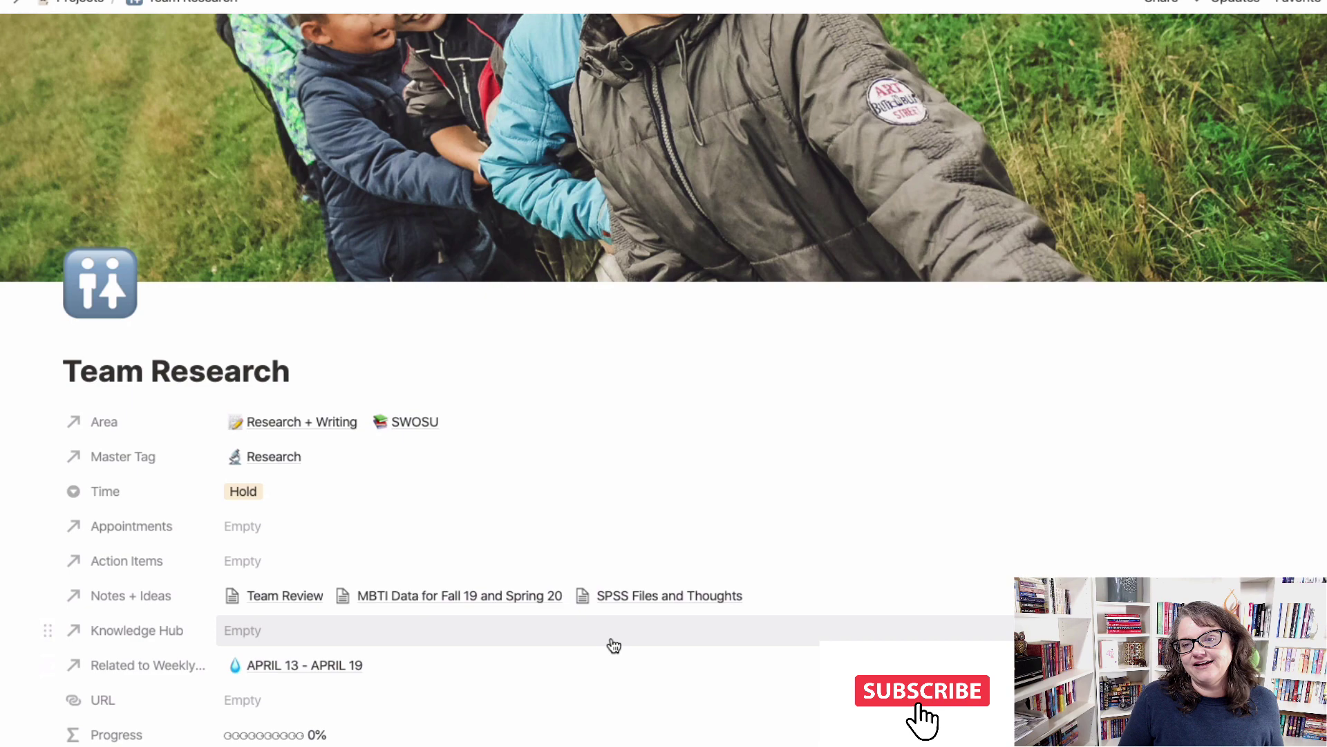
scroll(607, 642, down, 10)
scroll(601, 638, down, 4)
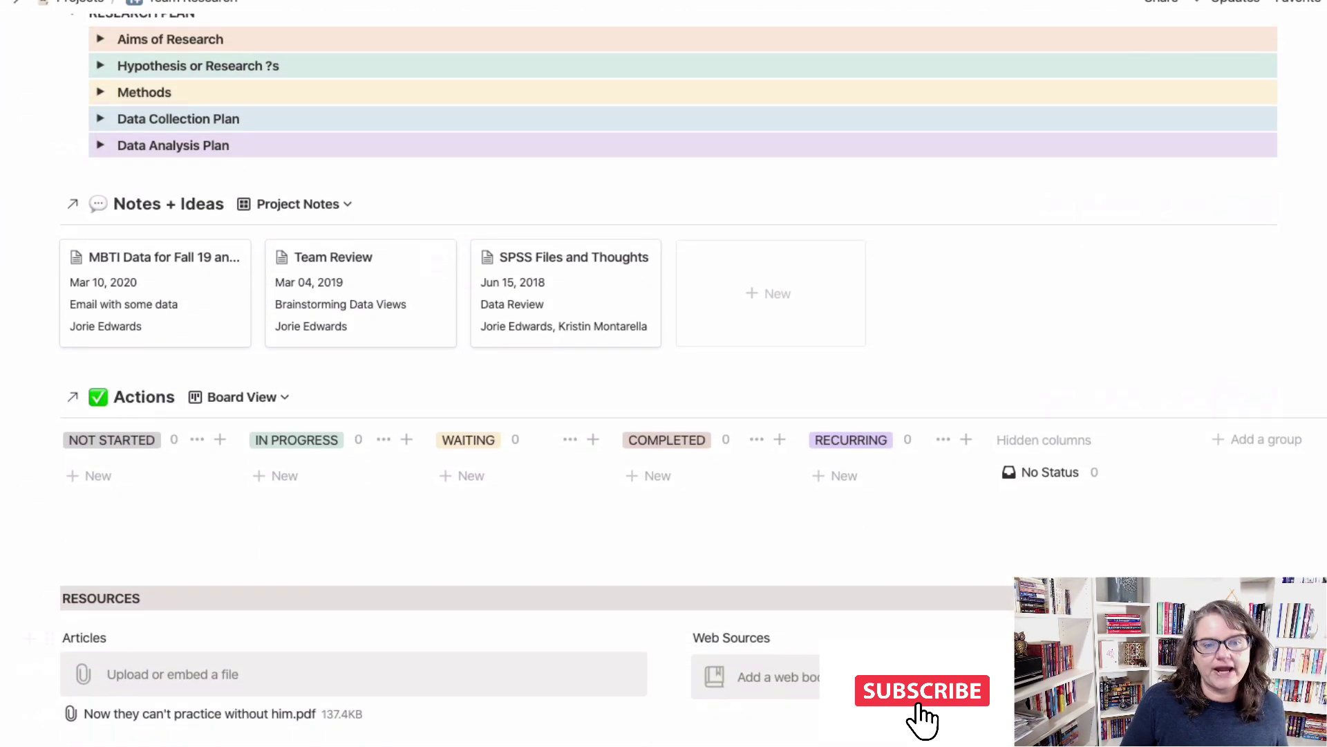
scroll(459, 578, up, 14)
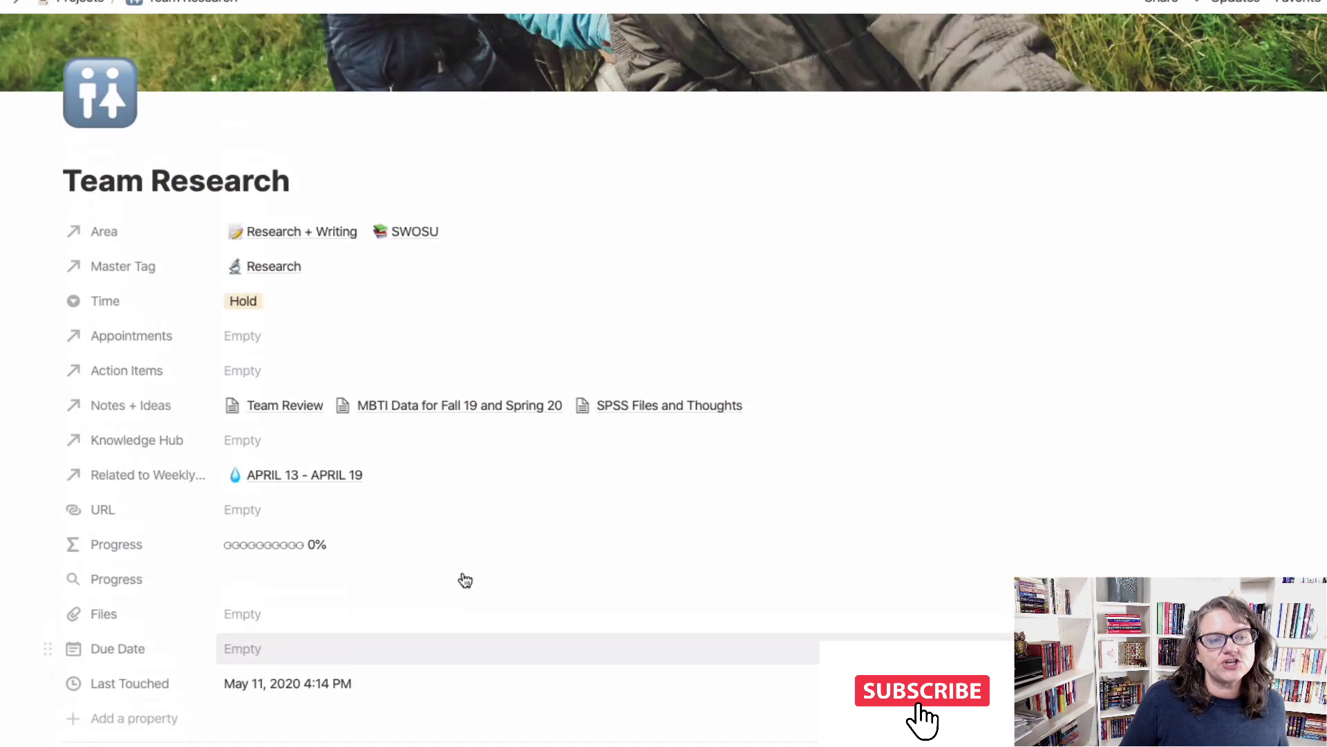
scroll(364, 701, up, 3)
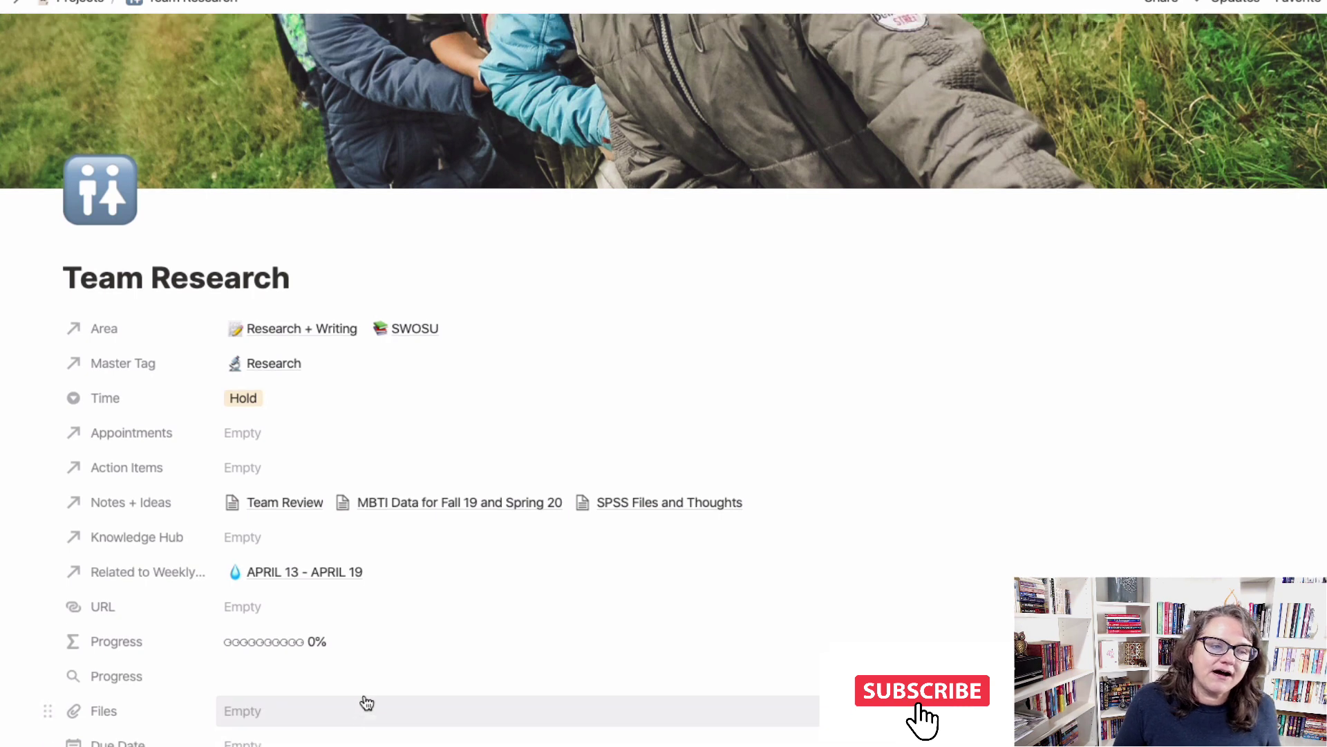
scroll(366, 701, up, 1)
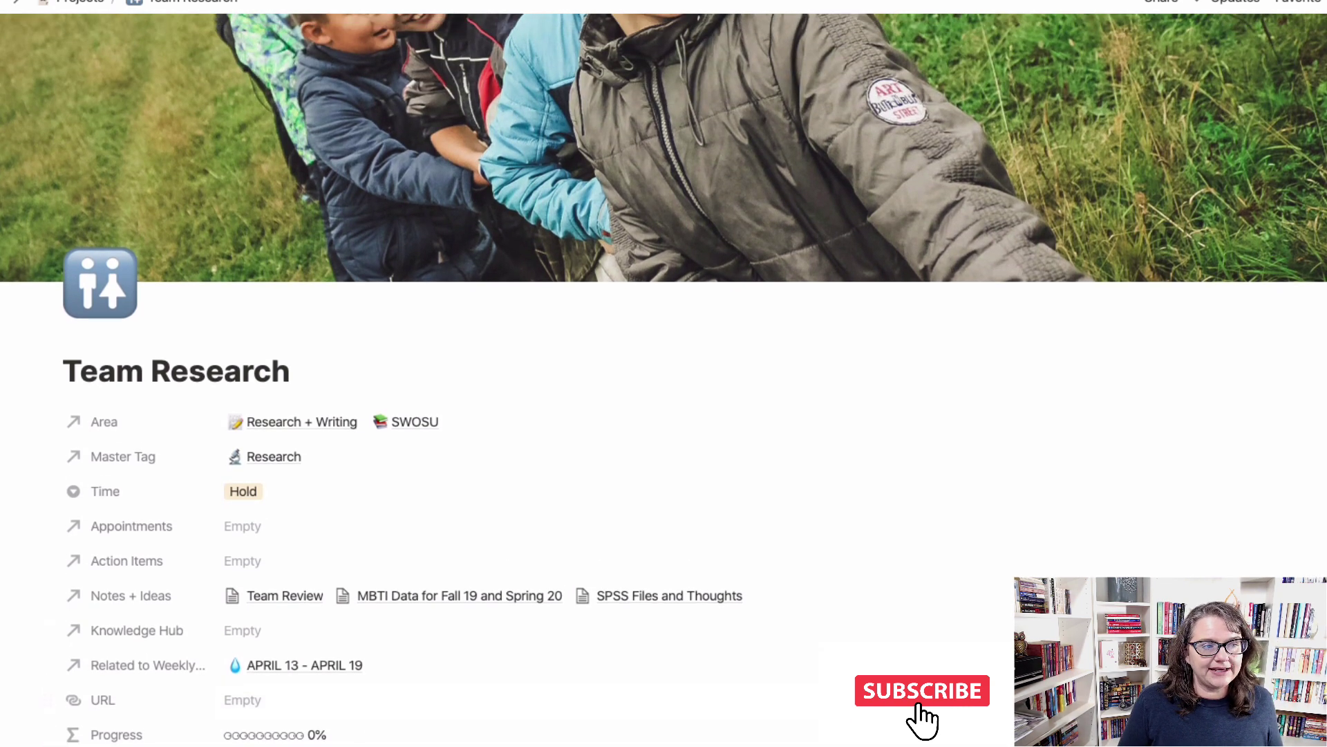